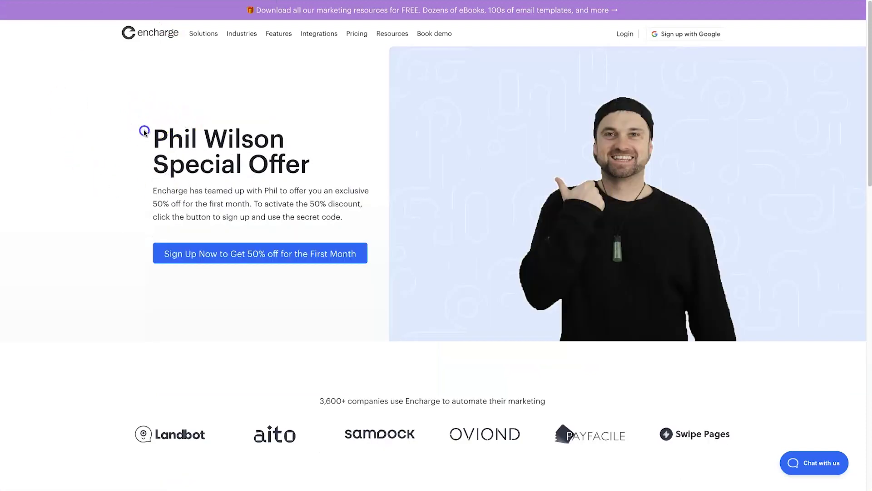
# Highlight the special offer headline and the discount description paragraph on the landing page.
pyautogui.moveTo(144, 131); pyautogui.dragTo(328, 163)
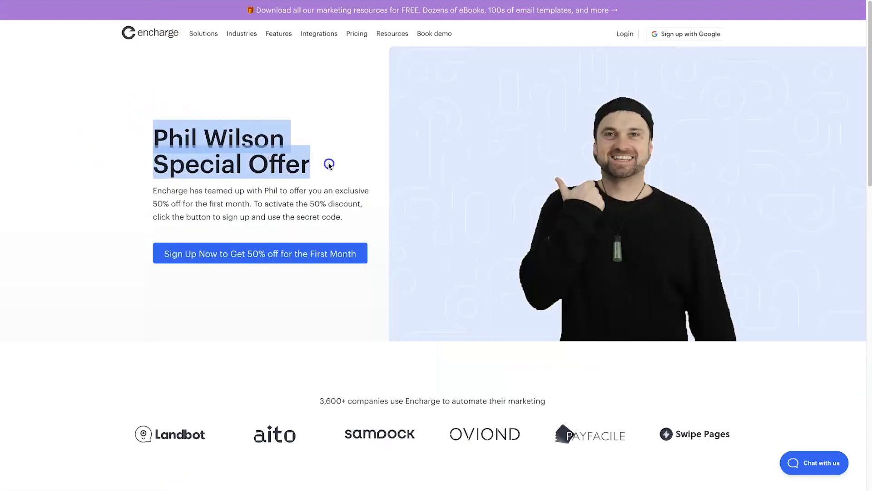
pyautogui.click(329, 165)
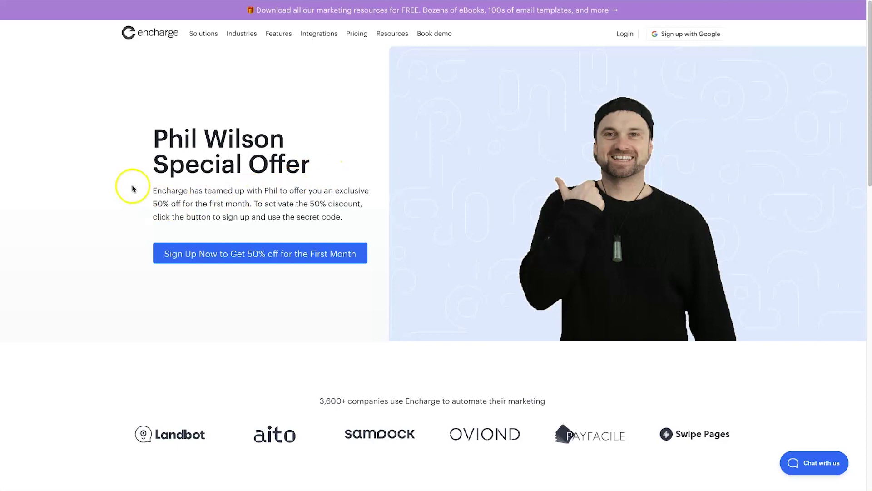
pyautogui.moveTo(132, 188); pyautogui.dragTo(347, 220)
pyautogui.click(346, 220)
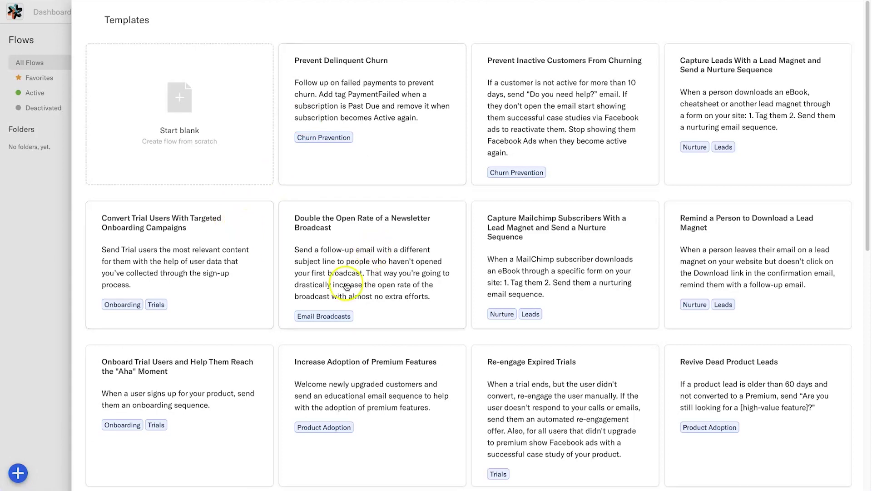
# Browse the flow templates gallery and start a new blank flow.
pyautogui.scroll(-10, 347, 286)
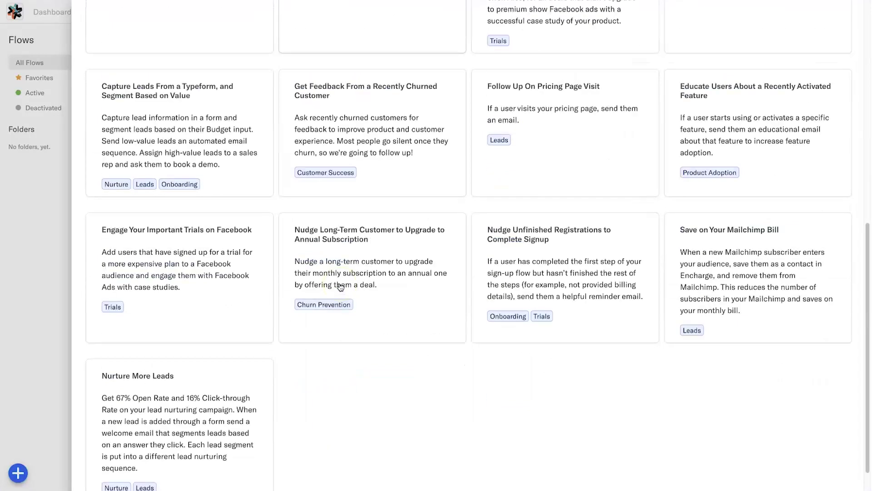
pyautogui.scroll(10, 341, 286)
pyautogui.click(341, 221)
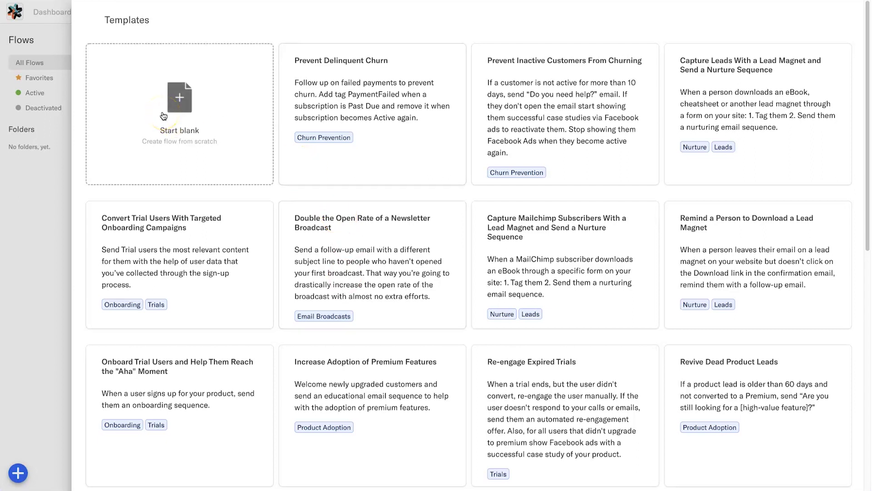
pyautogui.moveTo(162, 130); pyautogui.dragTo(184, 145)
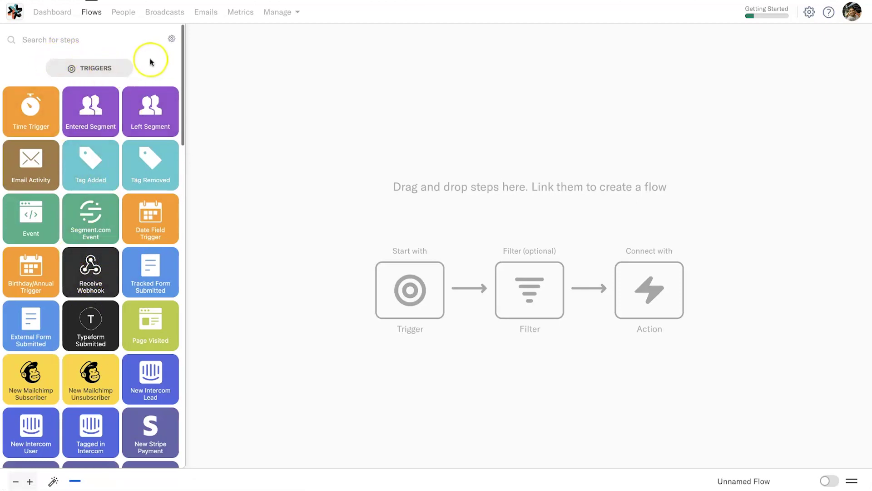
# Show only connected-app steps in the library and drop a Receive Webhook trigger onto the canvas.
pyautogui.click(136, 32)
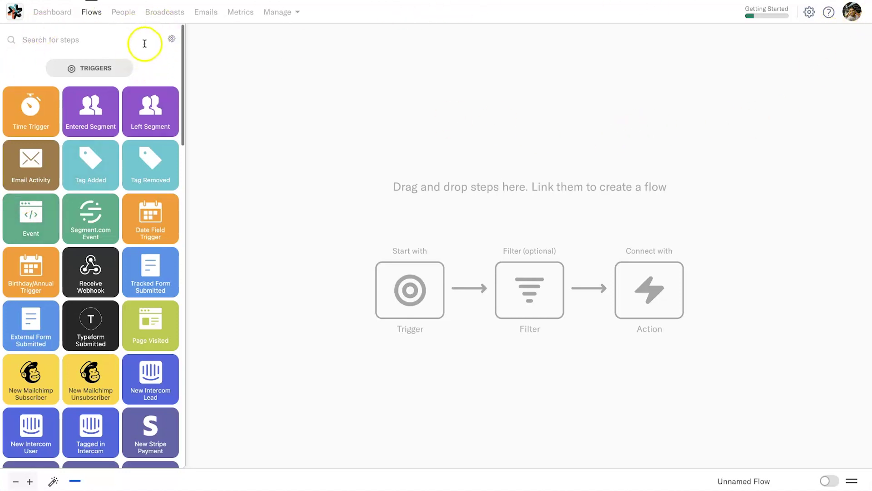
pyautogui.click(172, 39)
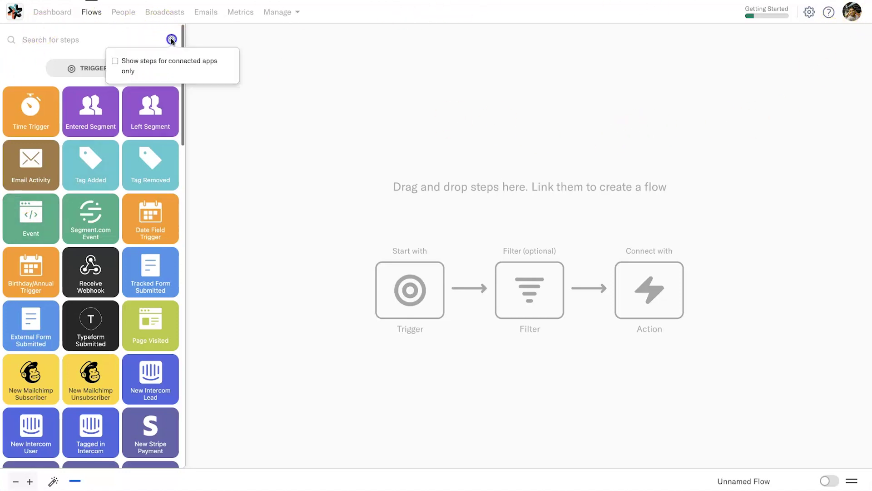
pyautogui.click(115, 62)
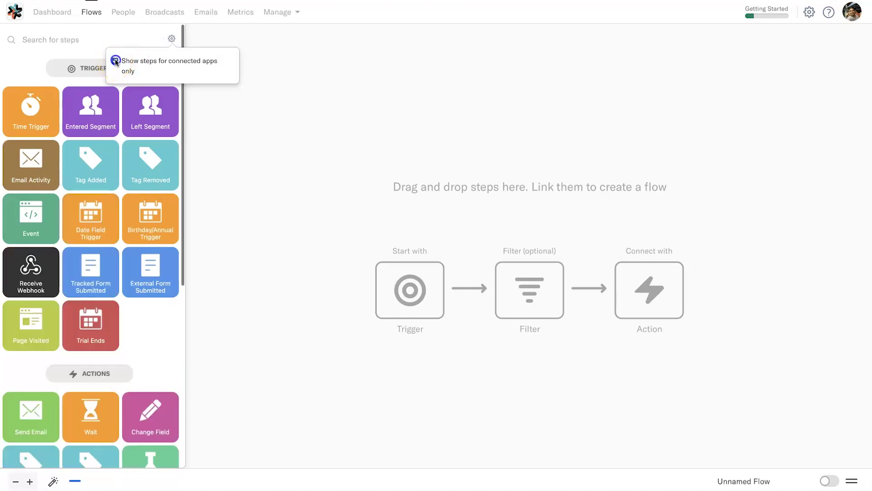
pyautogui.click(171, 40)
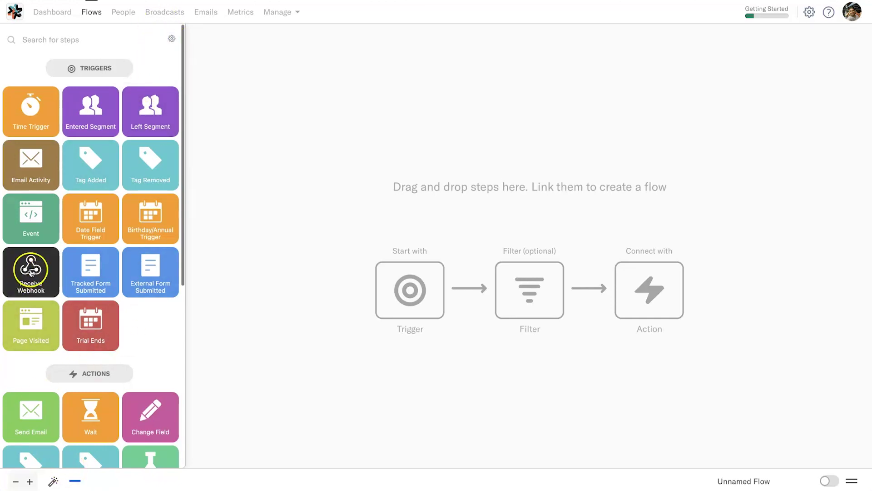
pyautogui.moveTo(30, 268); pyautogui.dragTo(425, 132)
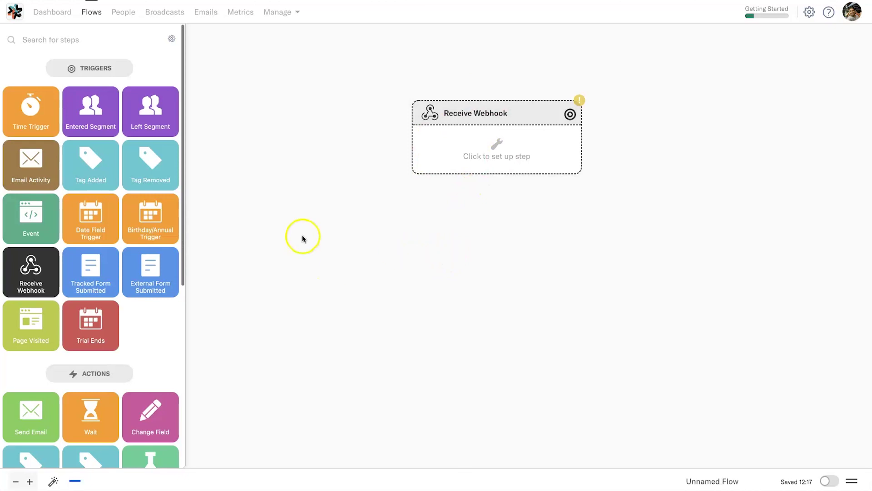
# Open the Receive Webhook setup, enter the name 'Elementor Demo', and copy the webhook URL.
pyautogui.click(501, 139)
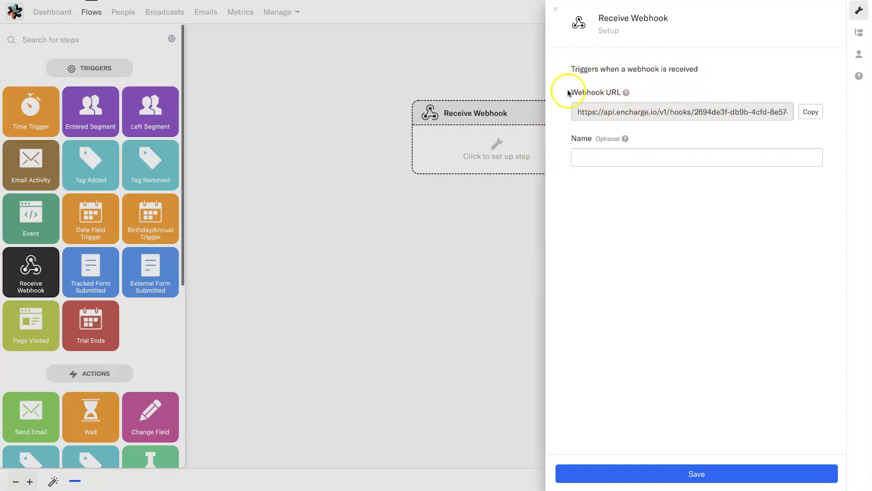
pyautogui.moveTo(577, 112); pyautogui.dragTo(801, 111)
pyautogui.click(802, 111)
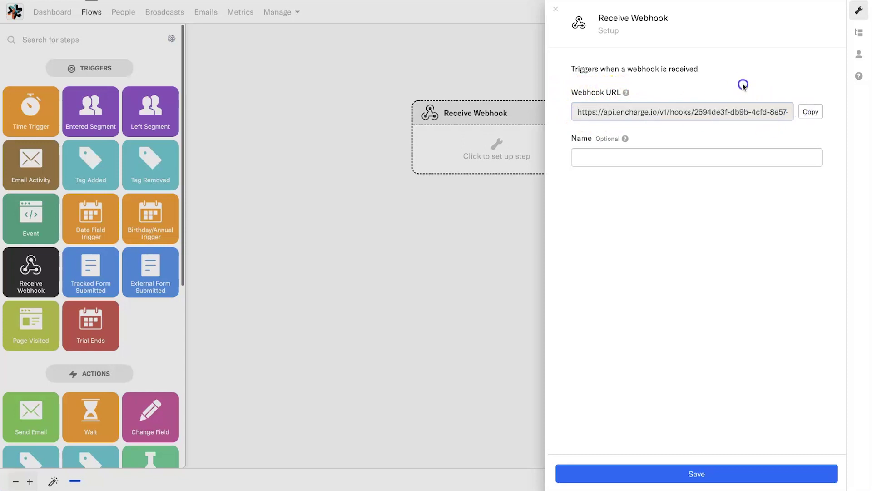
pyautogui.click(662, 159)
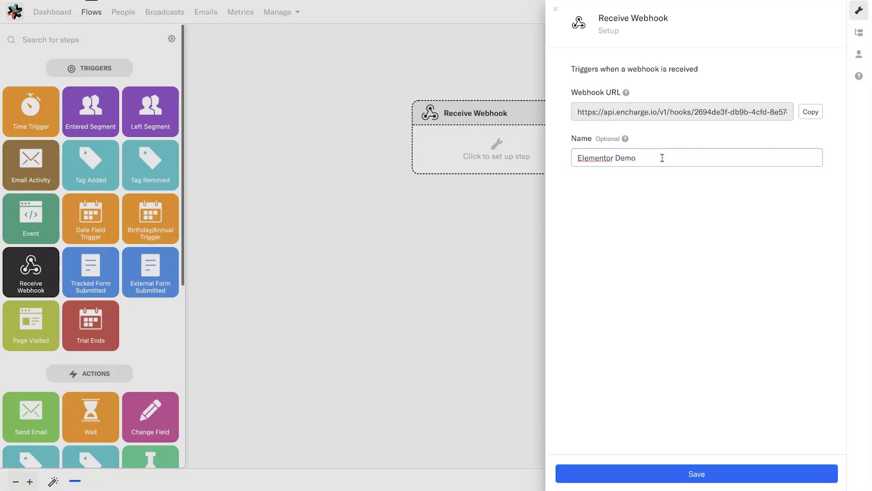
pyautogui.click(691, 245)
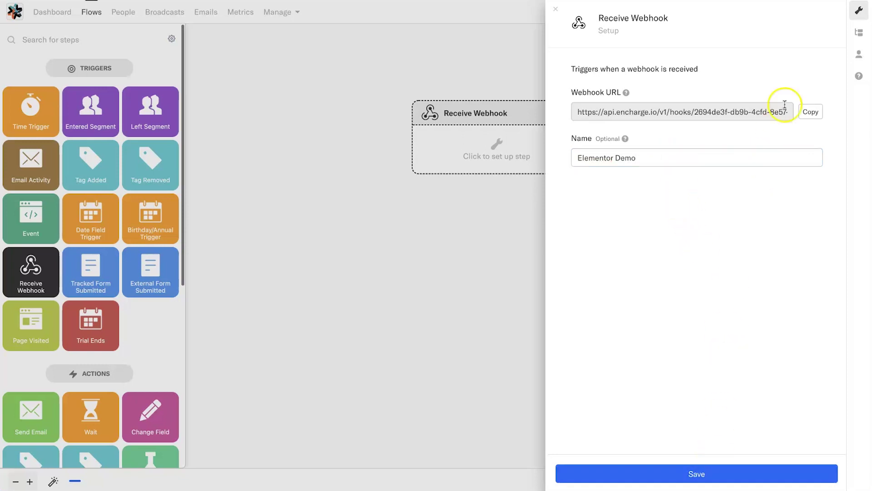
pyautogui.click(810, 112)
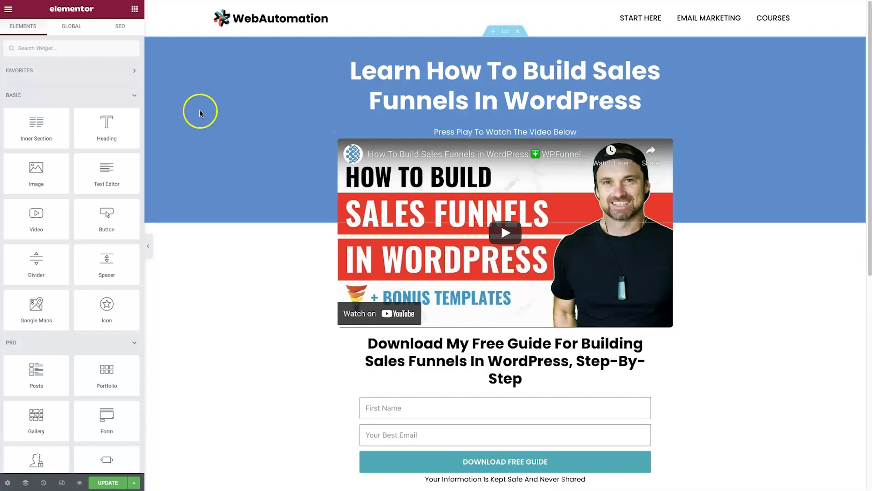
# Open the signup form's Edit Form settings and change its Form Name to 'Elementor Demo'.
pyautogui.scroll(-3, 266, 377)
pyautogui.scroll(3, 295, 377)
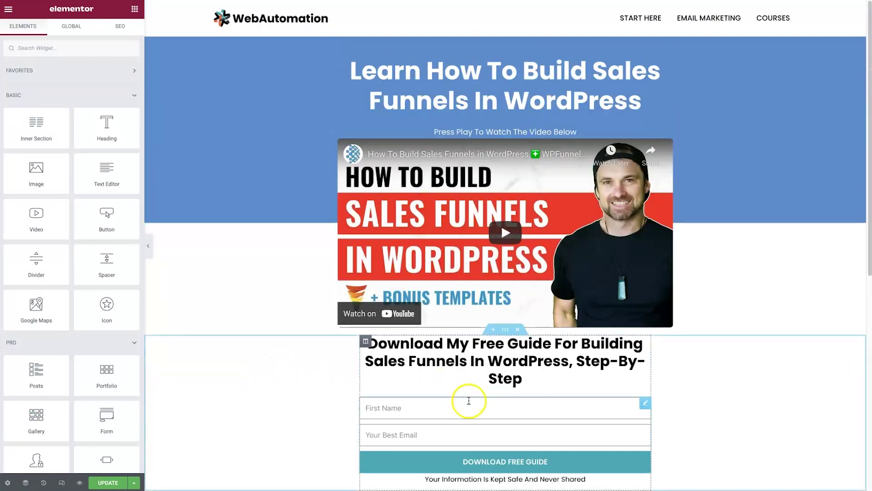
pyautogui.rightClick(646, 404)
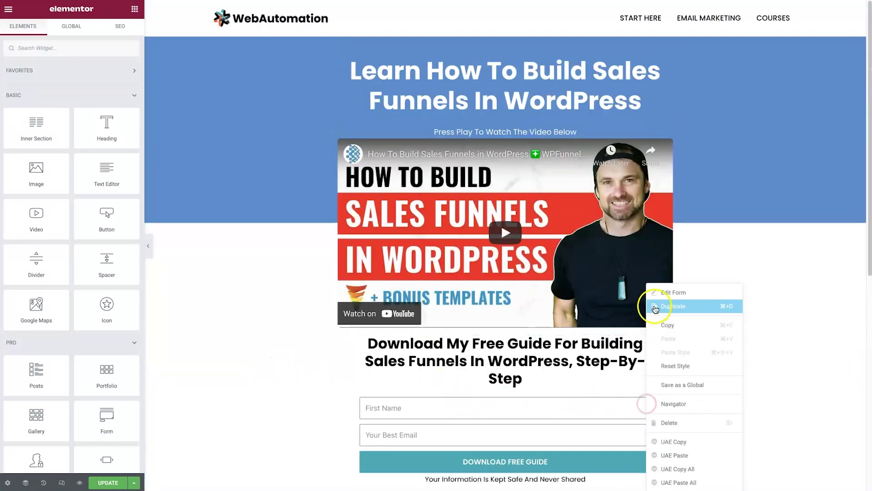
pyautogui.click(658, 292)
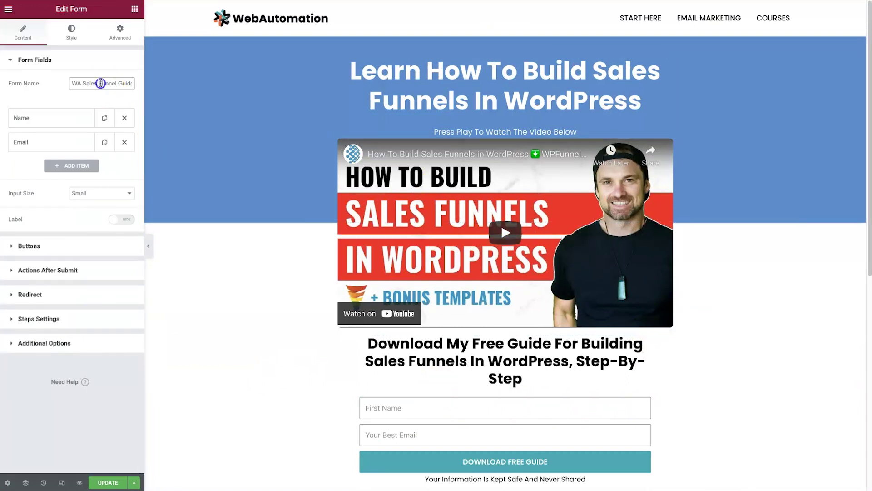
pyautogui.tripleClick(100, 83)
pyautogui.write('Elementor Demo')
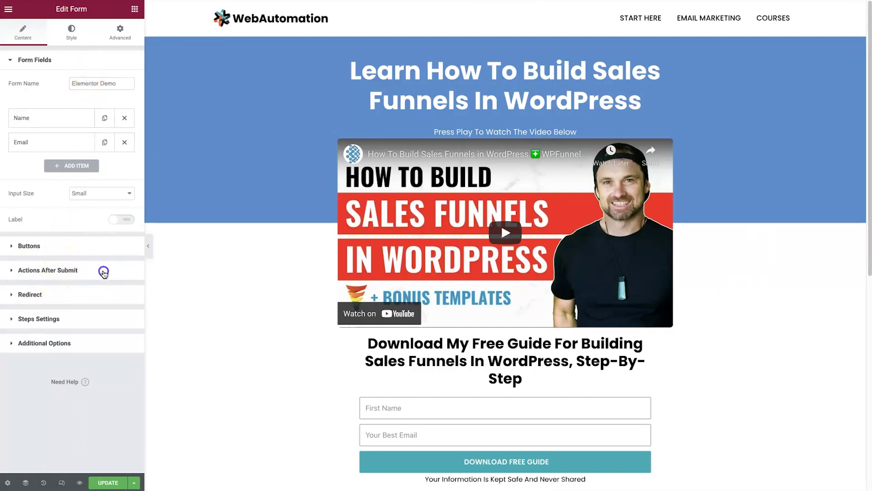
pyautogui.click(103, 273)
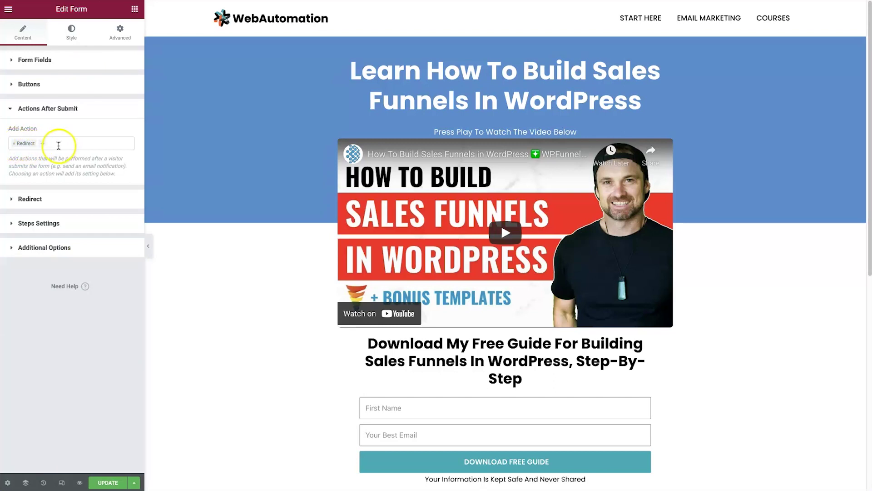
# Add Webhook as an after-submit action on the signup form.
pyautogui.click(42, 143)
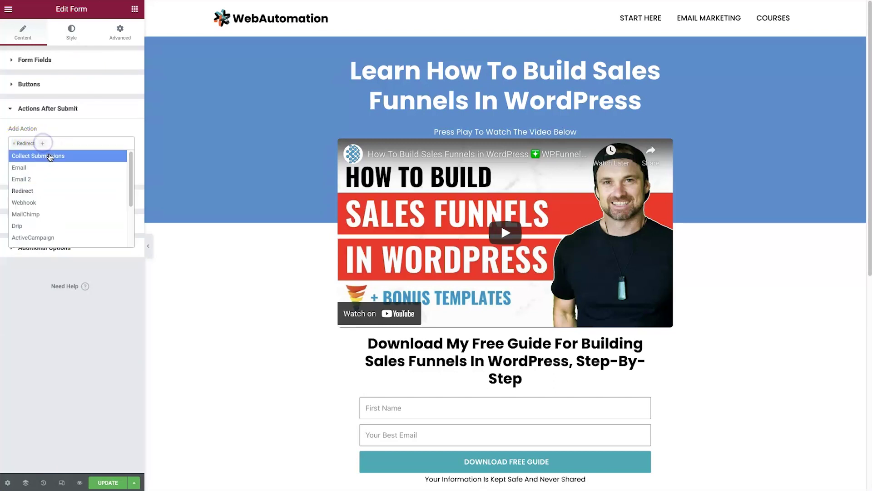
pyautogui.scroll(-3, 63, 198)
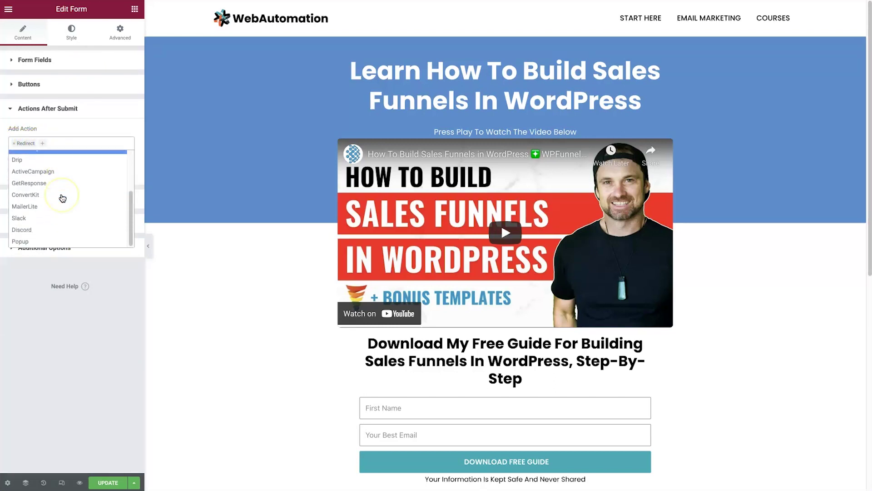
pyautogui.scroll(3, 62, 198)
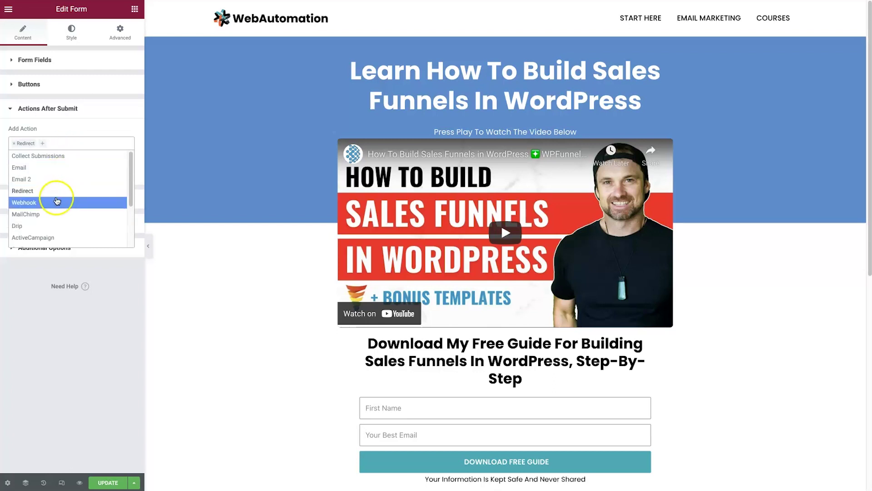
pyautogui.click(21, 206)
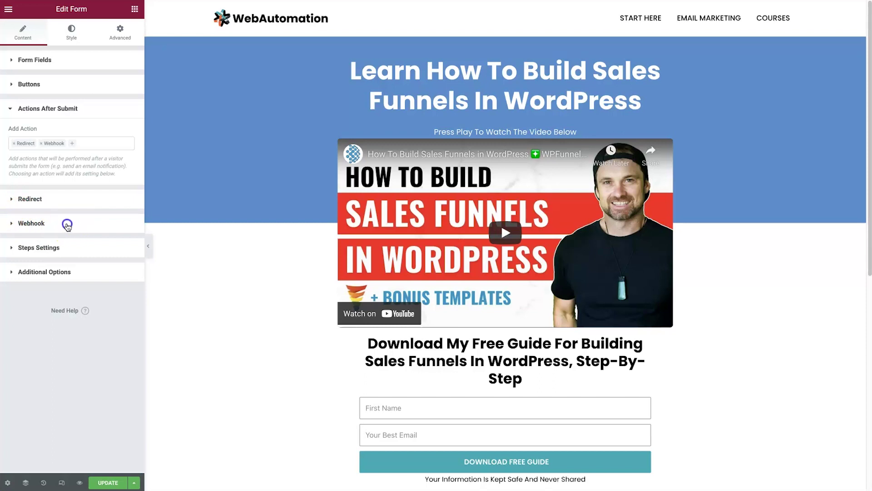
pyautogui.click(67, 224)
# Paste the Encharge webhook URL into the form's Webhook URL field and update the page.
pyautogui.click(44, 200)
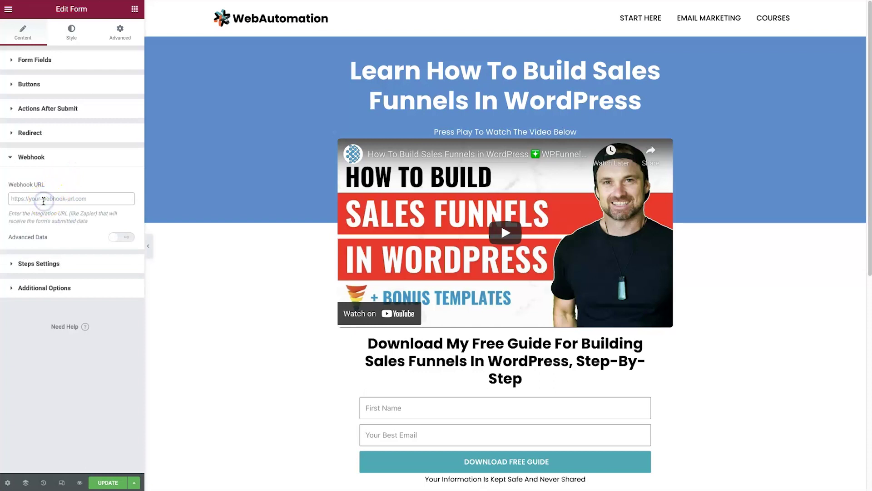
pyautogui.hotkey('ctrl', 'v')
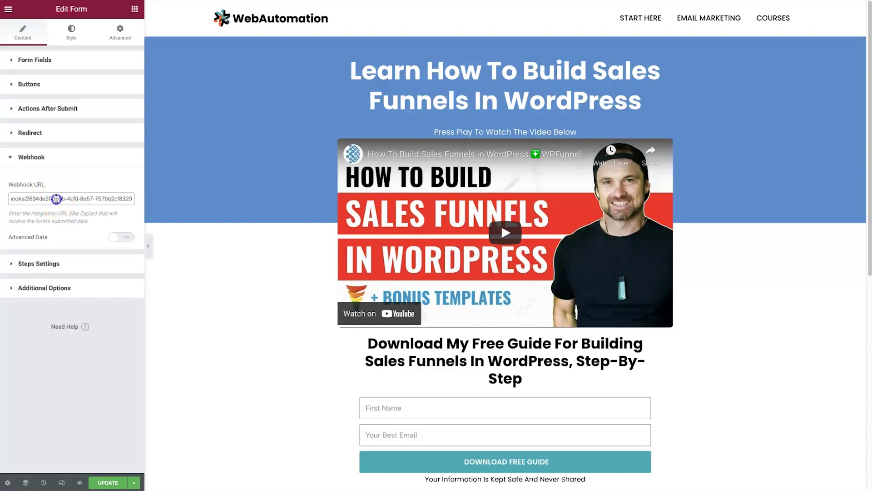
pyautogui.tripleClick(57, 199)
pyautogui.press('BackSpace')
pyautogui.rightClick(56, 200)
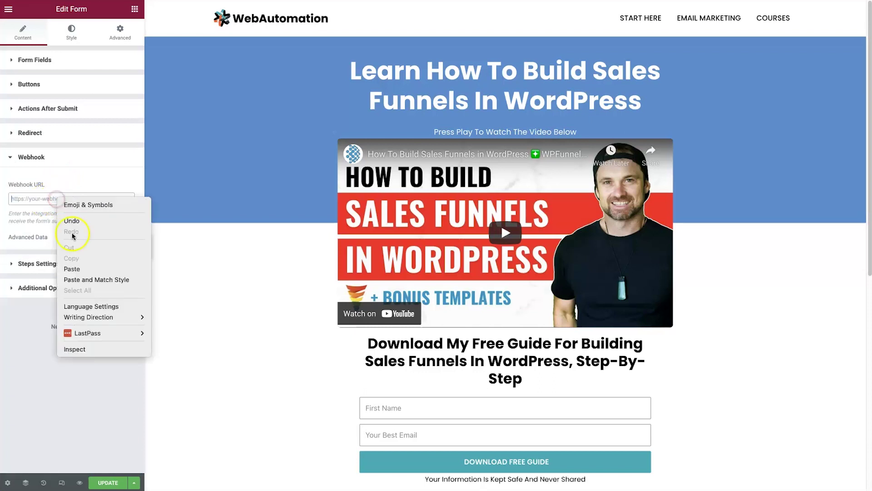
pyautogui.click(80, 269)
pyautogui.moveTo(77, 199); pyautogui.dragTo(10, 199)
pyautogui.click(43, 199)
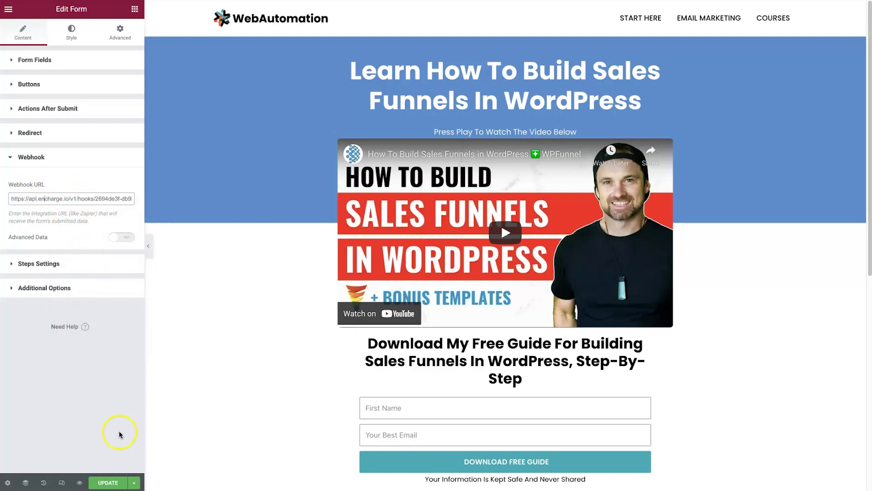
pyautogui.click(117, 484)
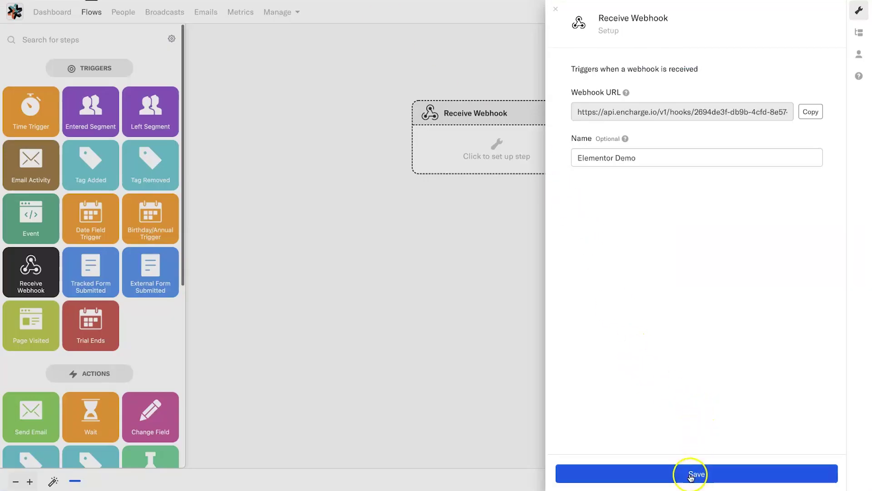
# Save the Elementor Demo webhook trigger so Encharge shows it is waiting for a request.
pyautogui.click(690, 476)
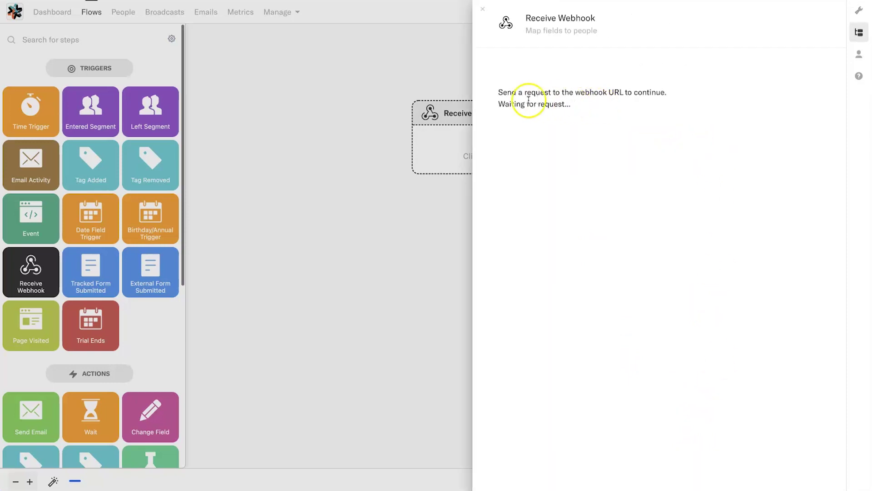
pyautogui.moveTo(496, 92); pyautogui.dragTo(601, 97)
pyautogui.click(602, 93)
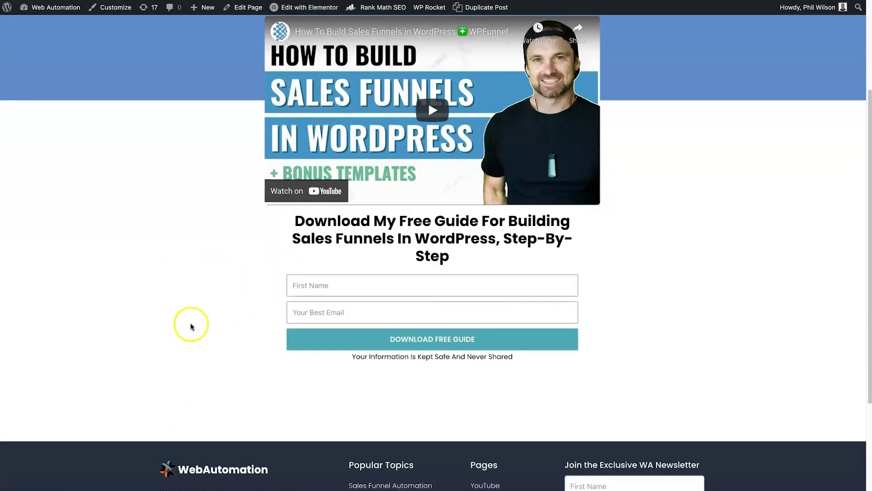
# Fill the free-guide form with a test first name and email and submit it.
pyautogui.scroll(1, 190, 328)
pyautogui.click(327, 302)
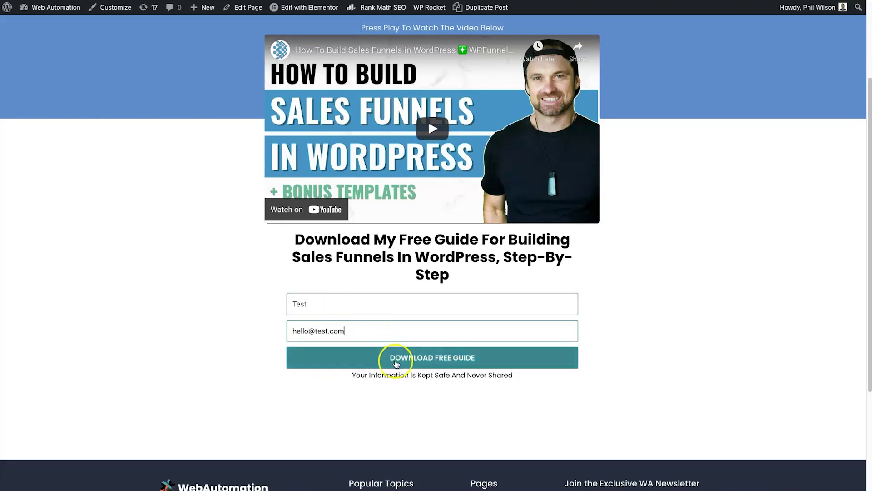
pyautogui.click(432, 358)
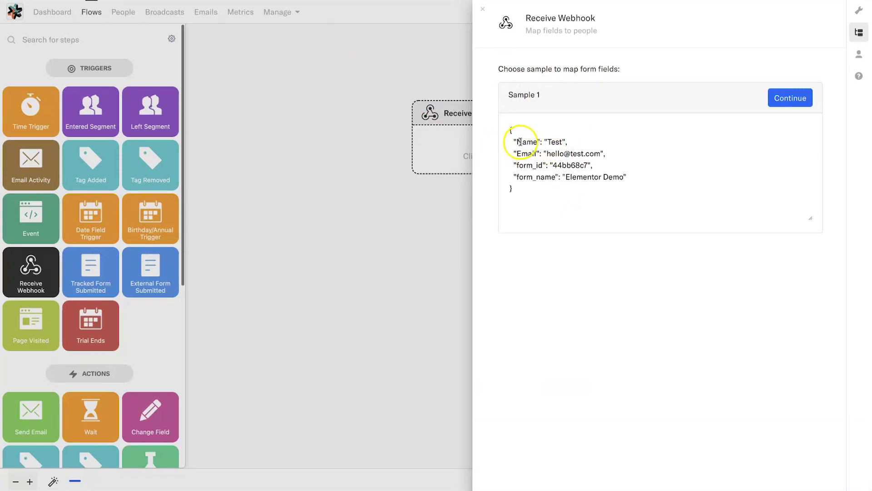
# Review the Name, Email, form_id and form_name values in Sample 1, then continue to field mapping.
pyautogui.moveTo(514, 142); pyautogui.dragTo(578, 138)
pyautogui.moveTo(513, 153); pyautogui.dragTo(599, 154)
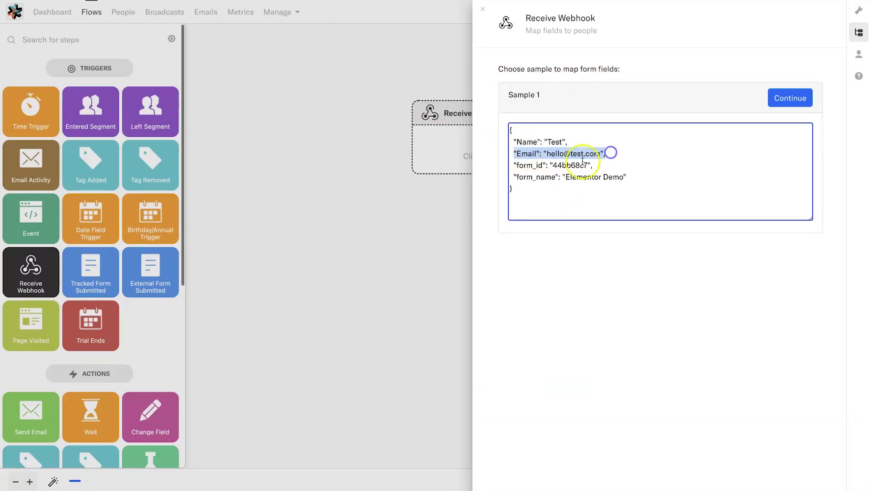
pyautogui.moveTo(512, 165); pyautogui.dragTo(639, 178)
pyautogui.click(516, 176)
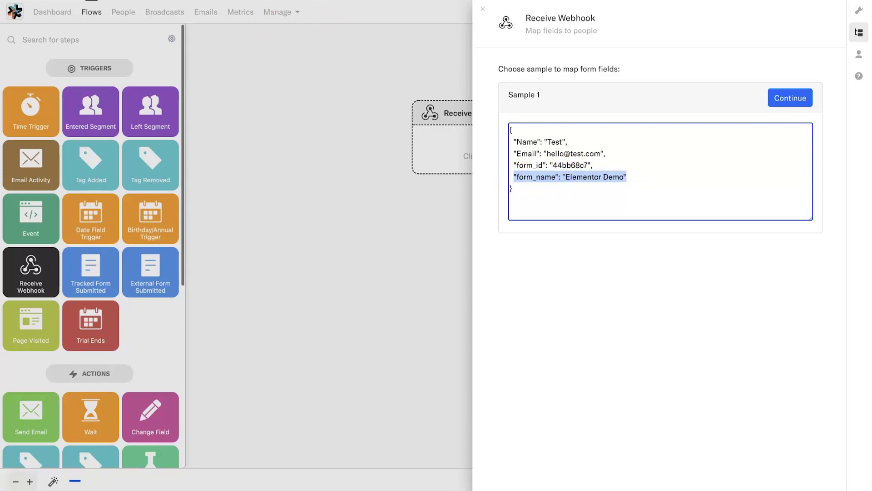
pyautogui.click(687, 263)
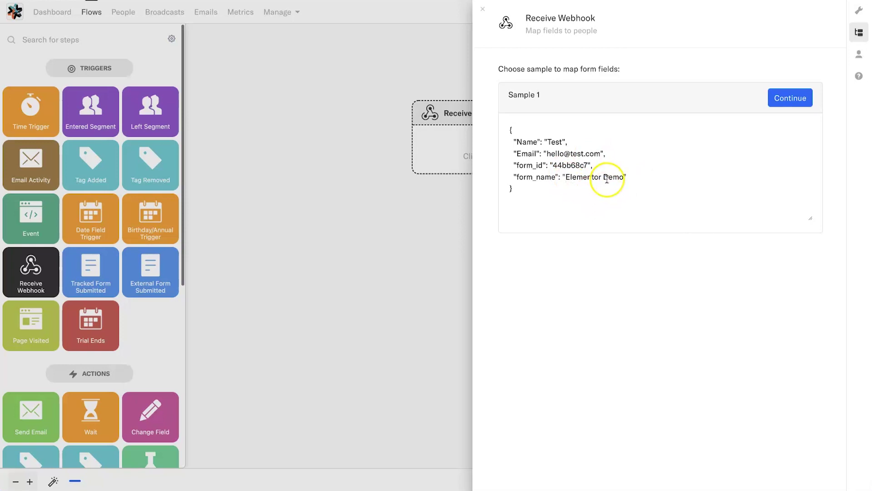
pyautogui.click(794, 100)
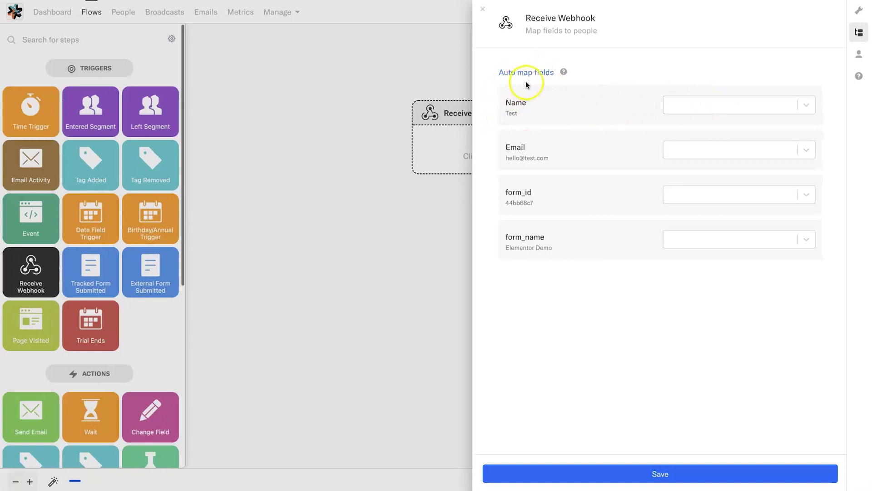
# Map the sample's Name to First Name and Email to the Email field.
pyautogui.click(719, 107)
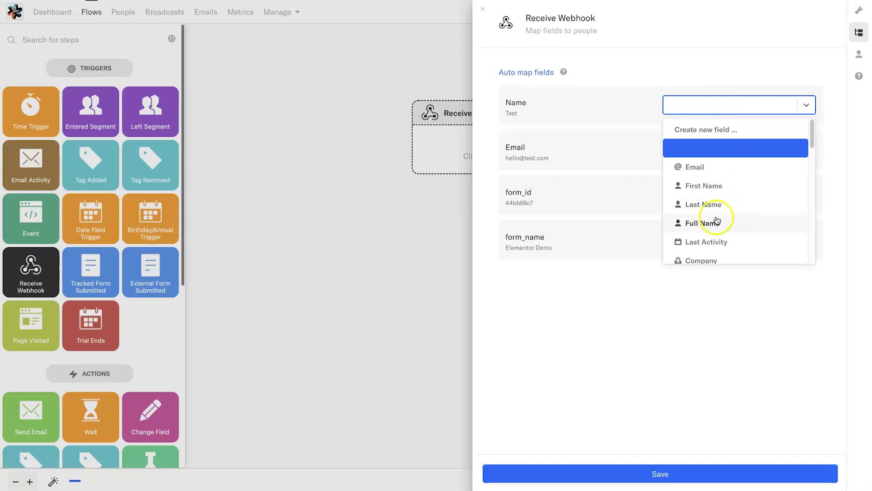
pyautogui.click(722, 188)
pyautogui.click(676, 157)
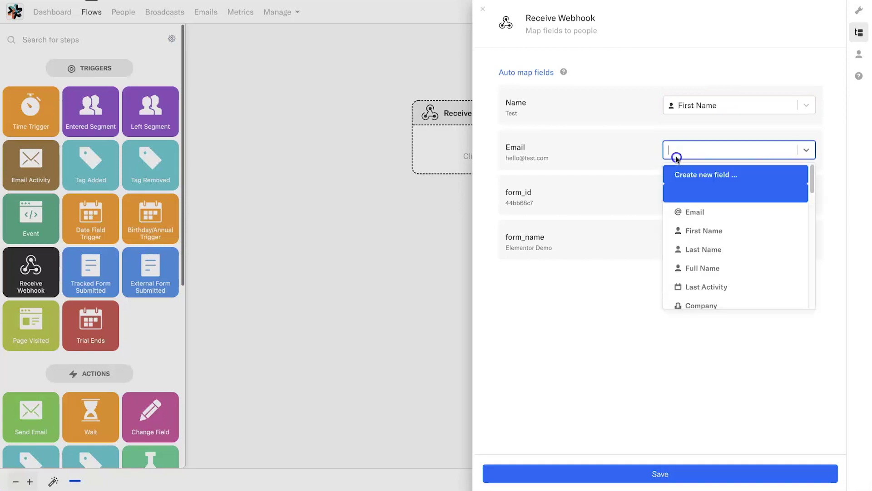
pyautogui.click(684, 212)
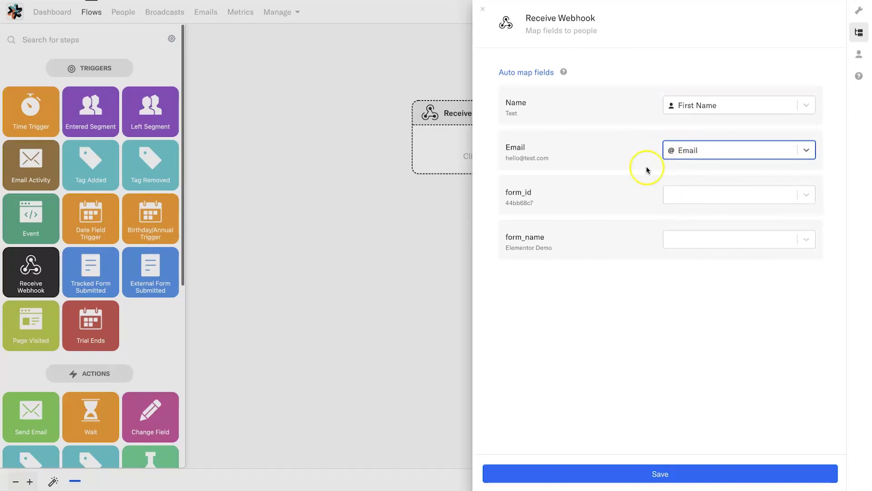
pyautogui.click(487, 189)
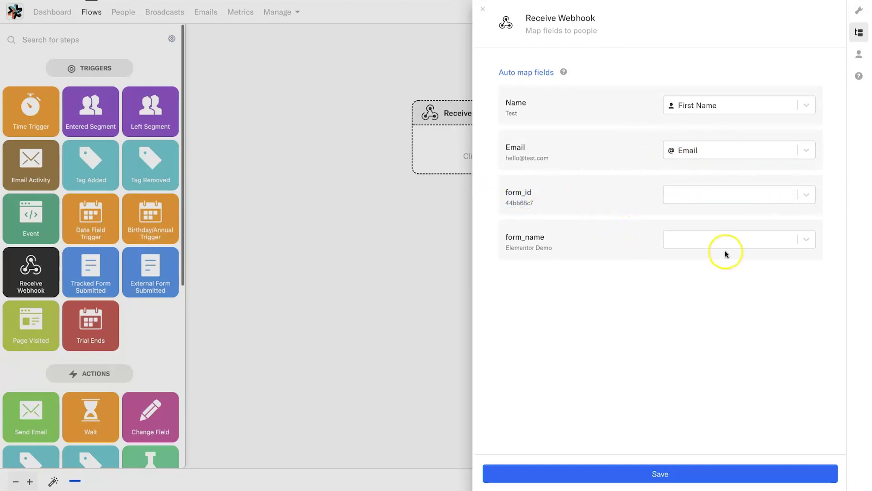
# Map form_name to Subscription Form and save the webhook trigger.
pyautogui.click(691, 246)
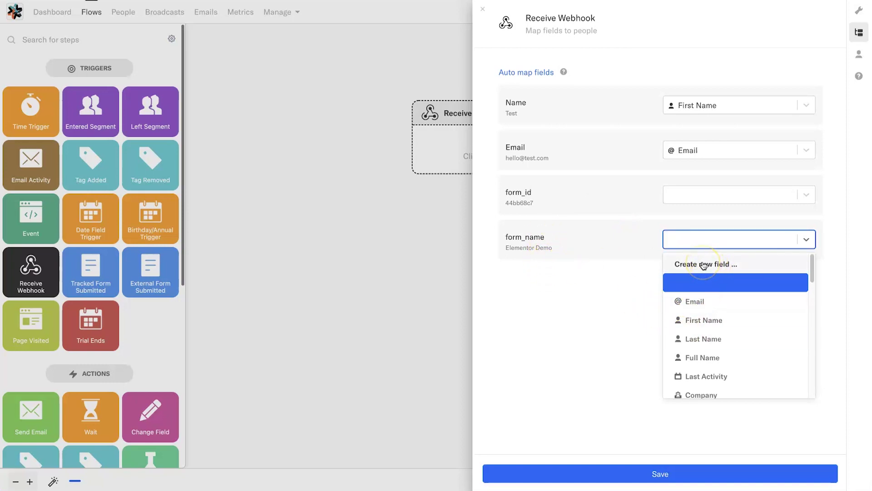
pyautogui.scroll(-5, 716, 303)
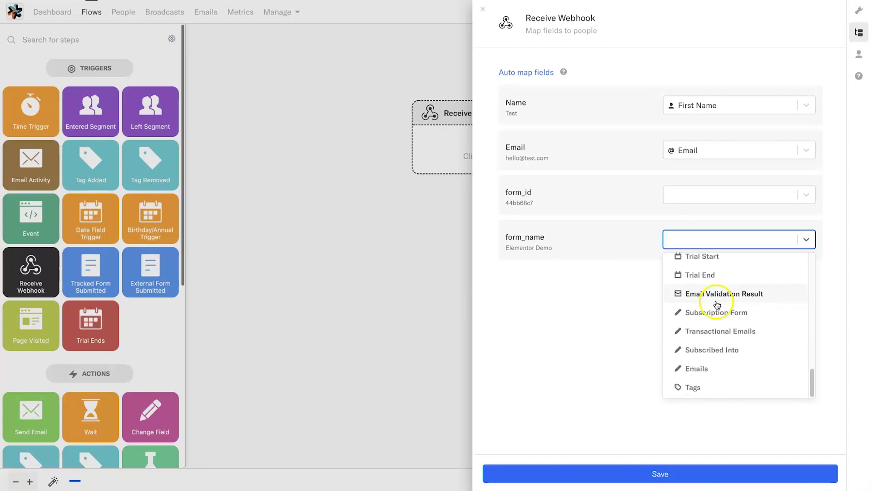
pyautogui.click(734, 315)
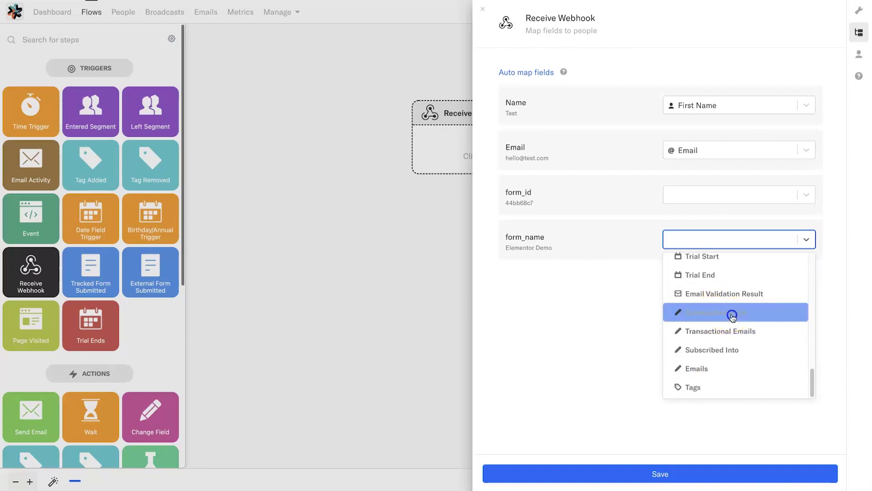
pyautogui.moveTo(553, 249); pyautogui.dragTo(526, 250)
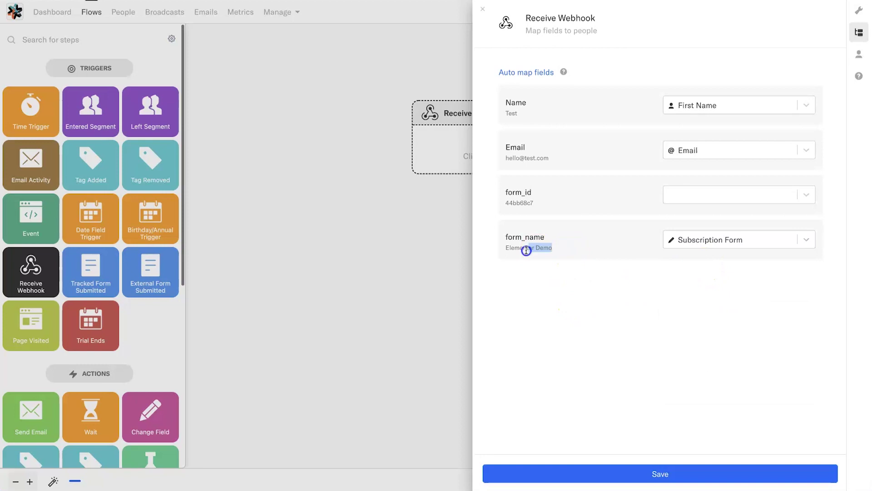
pyautogui.click(503, 252)
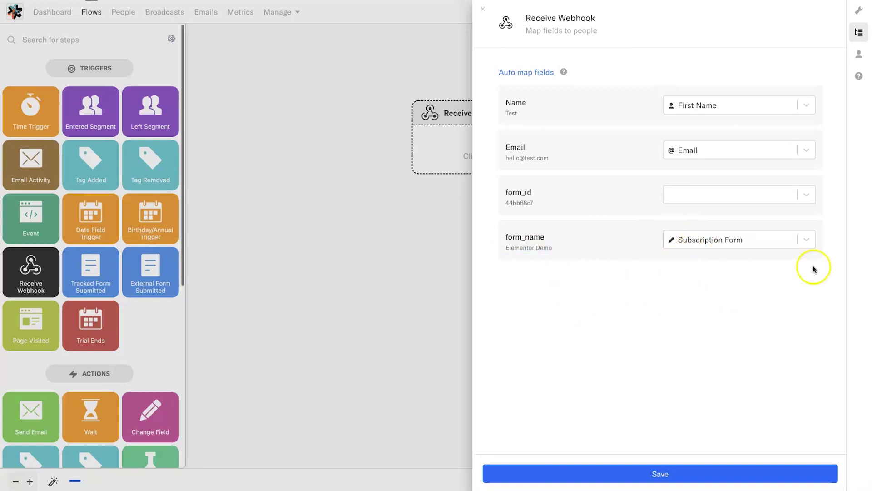
pyautogui.click(647, 472)
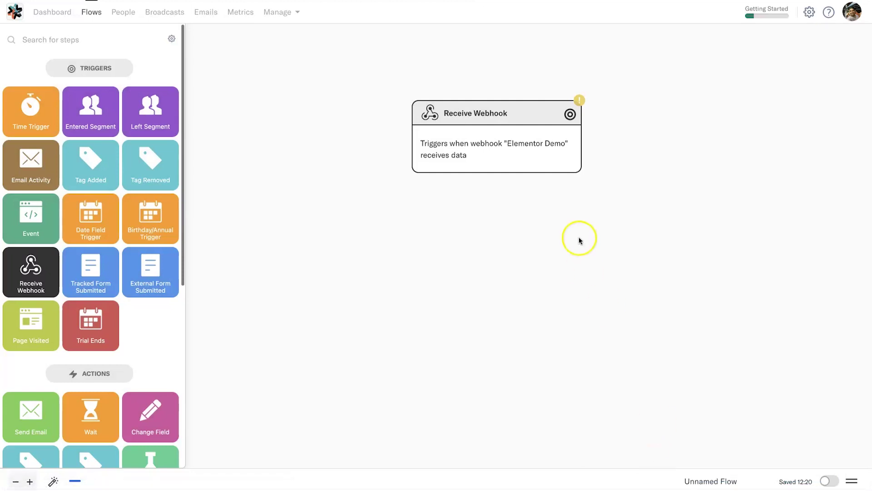
# Place an Add Tag step under the Receive Webhook trigger and connect the trigger to it.
pyautogui.scroll(-3, 98, 355)
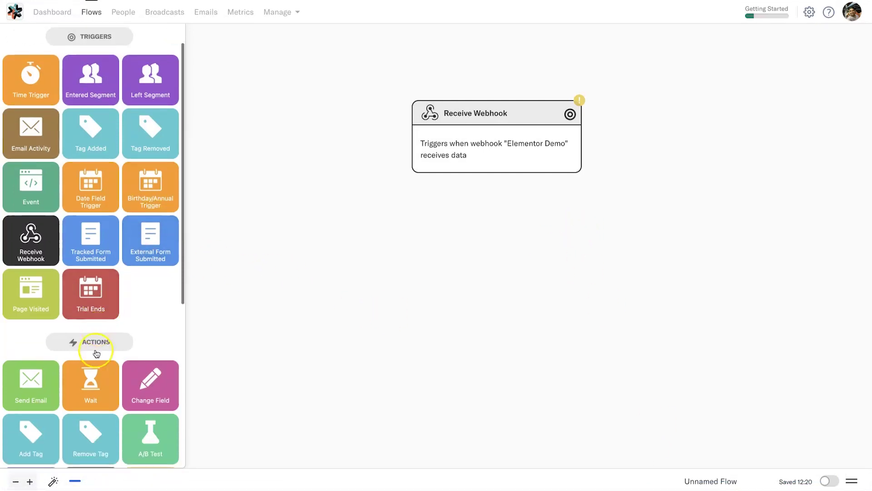
pyautogui.moveTo(58, 363); pyautogui.dragTo(487, 237)
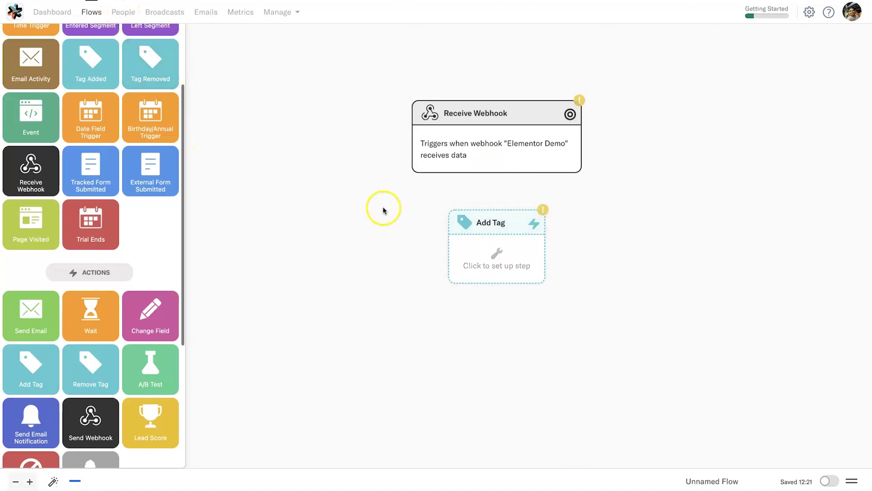
pyautogui.moveTo(503, 268); pyautogui.dragTo(435, 268)
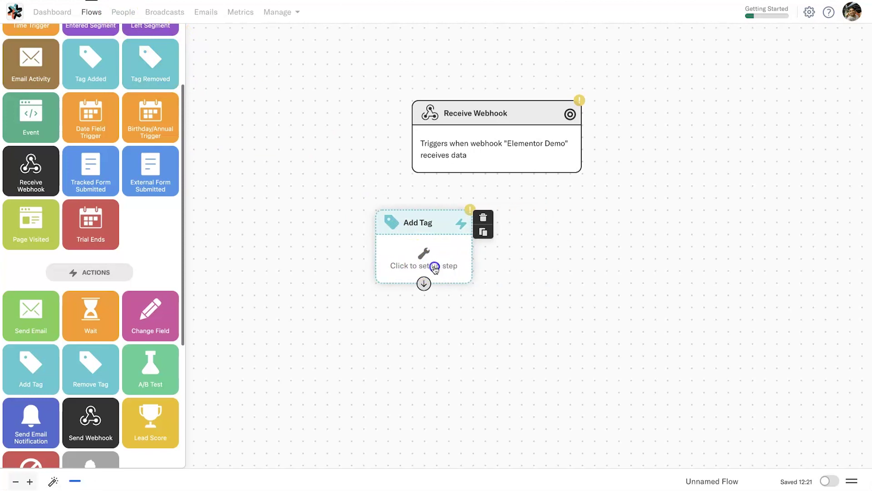
pyautogui.moveTo(497, 173)
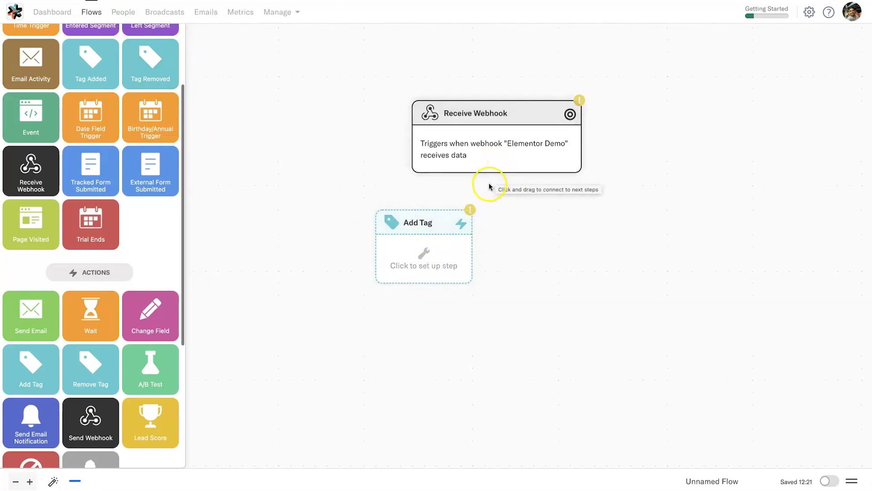
pyautogui.moveTo(497, 173); pyautogui.dragTo(433, 208)
# Create a new 'Elementor Test' tag in the Add Tag step and save it.
pyautogui.click(418, 248)
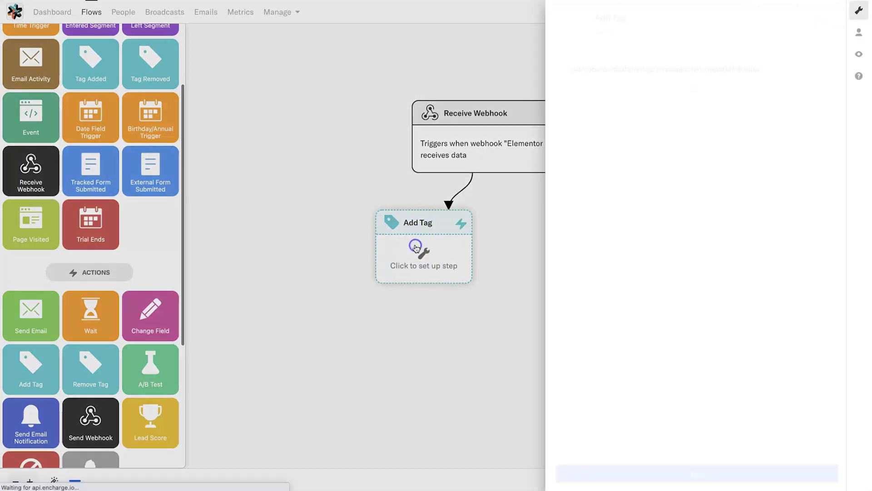
pyautogui.click(607, 112)
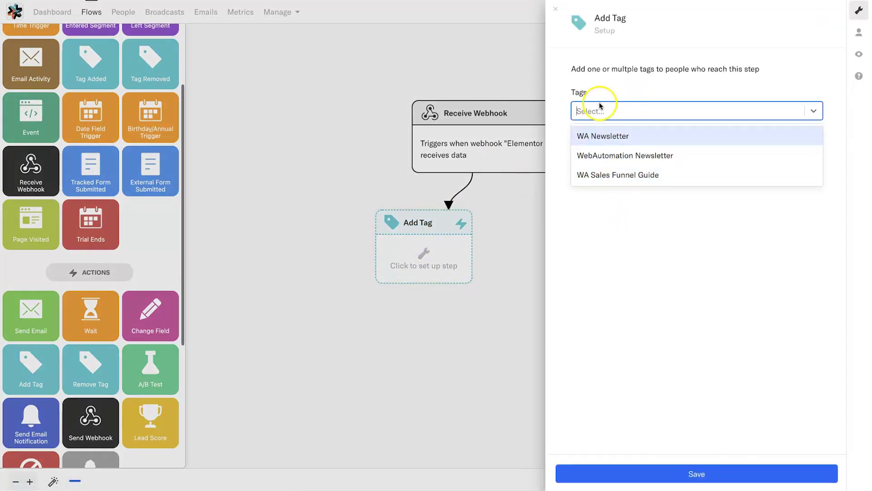
pyautogui.click(597, 113)
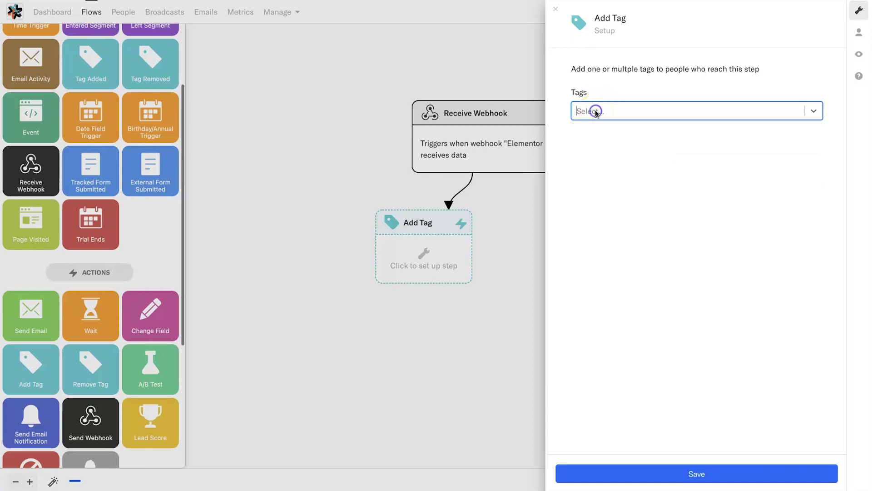
pyautogui.write('Elementor Test')
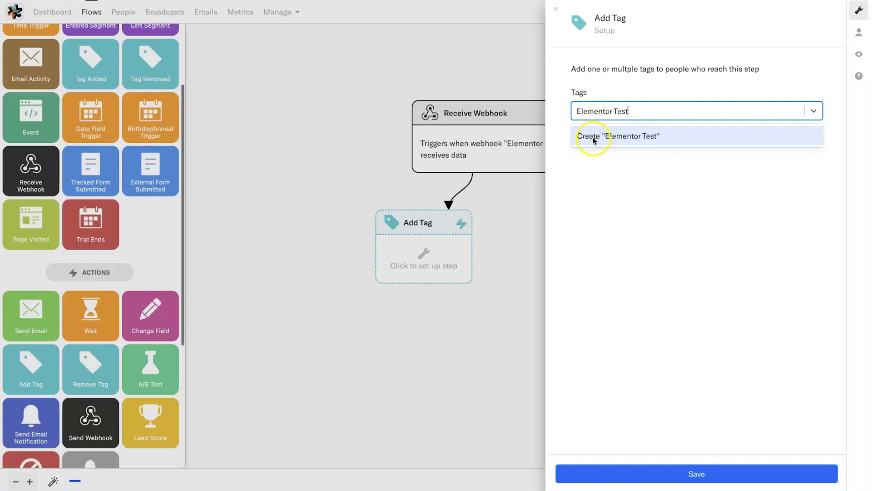
pyautogui.click(613, 137)
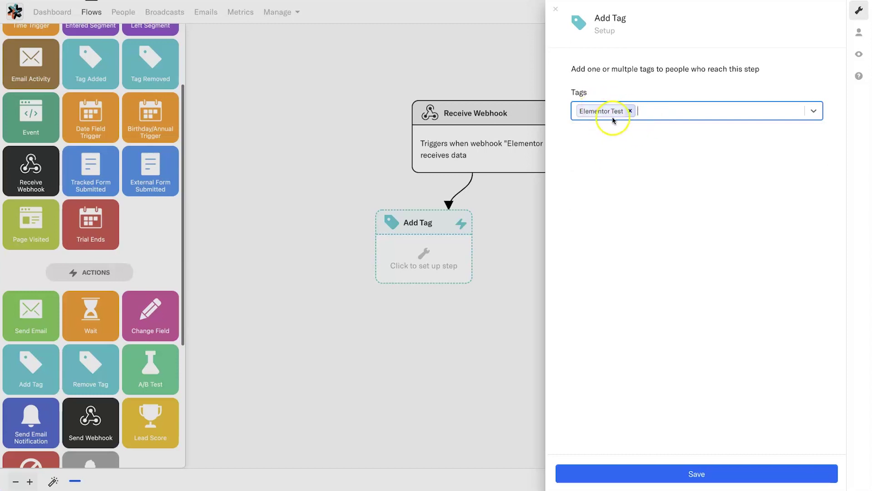
pyautogui.click(692, 472)
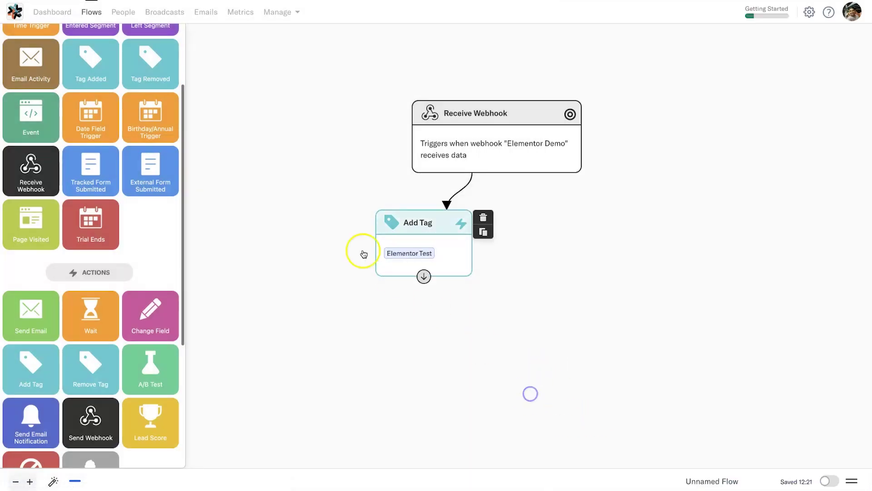
# Add a Send Email step beside Add Tag and connect the Receive Webhook trigger to it.
pyautogui.moveTo(35, 325); pyautogui.dragTo(593, 277)
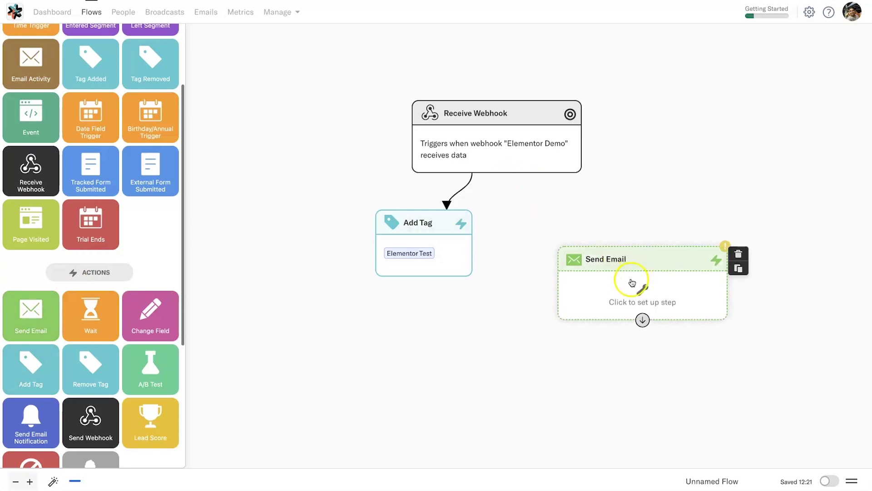
pyautogui.moveTo(480, 149)
pyautogui.moveTo(496, 173); pyautogui.dragTo(643, 255)
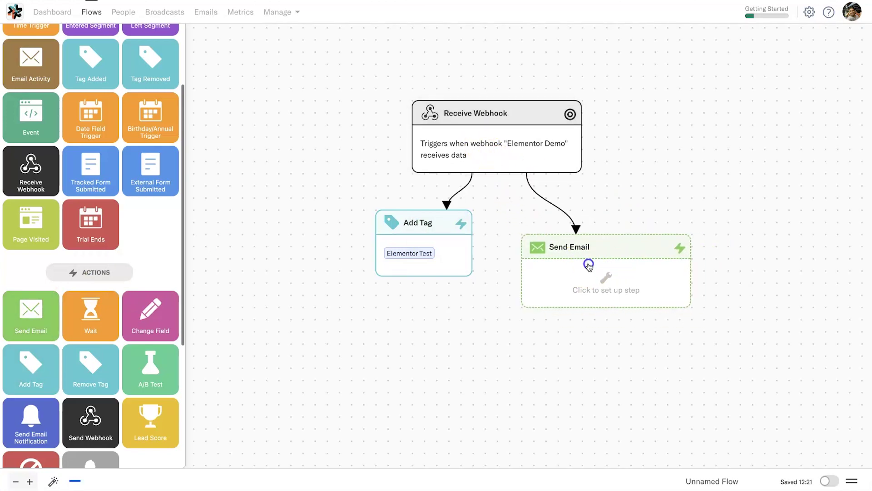
# Set the Send Email step to send the 'Make [eBook] work for you!' email.
pyautogui.click(589, 247)
pyautogui.click(673, 95)
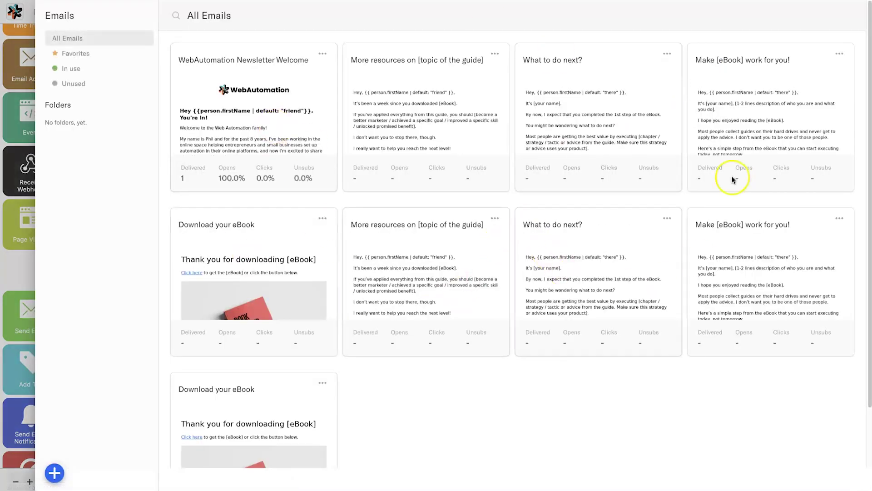
pyautogui.click(730, 121)
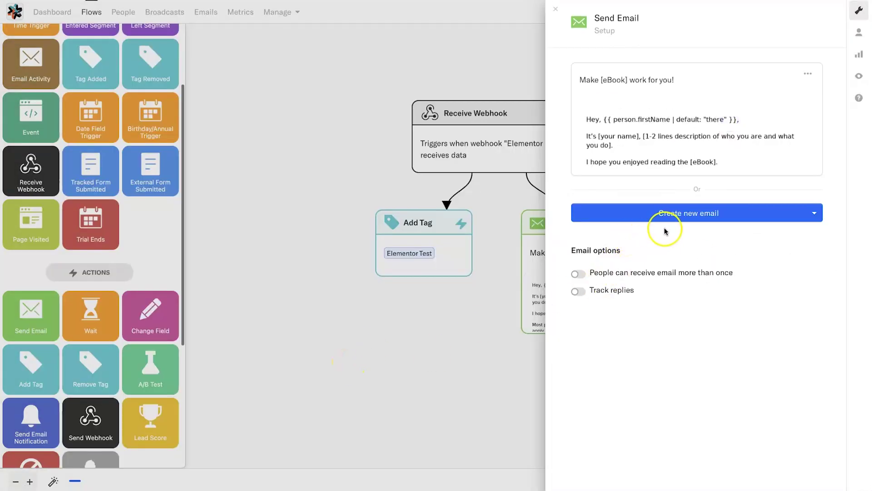
pyautogui.click(481, 365)
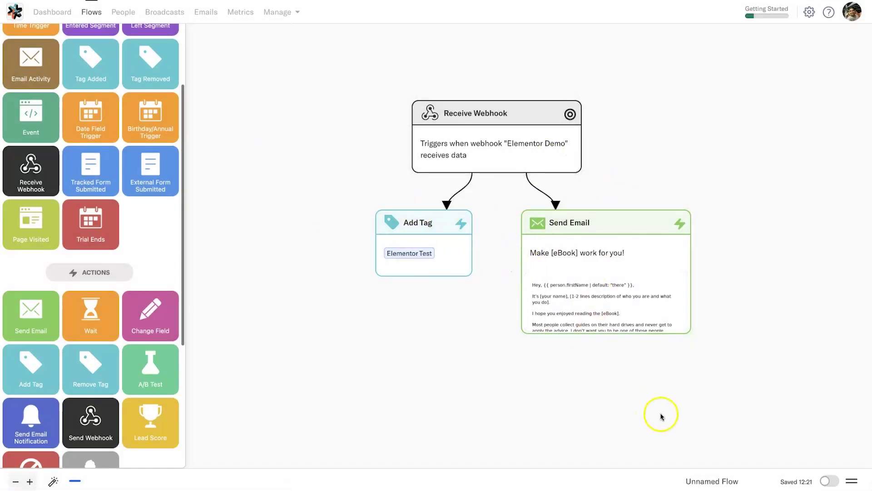
pyautogui.click(721, 481)
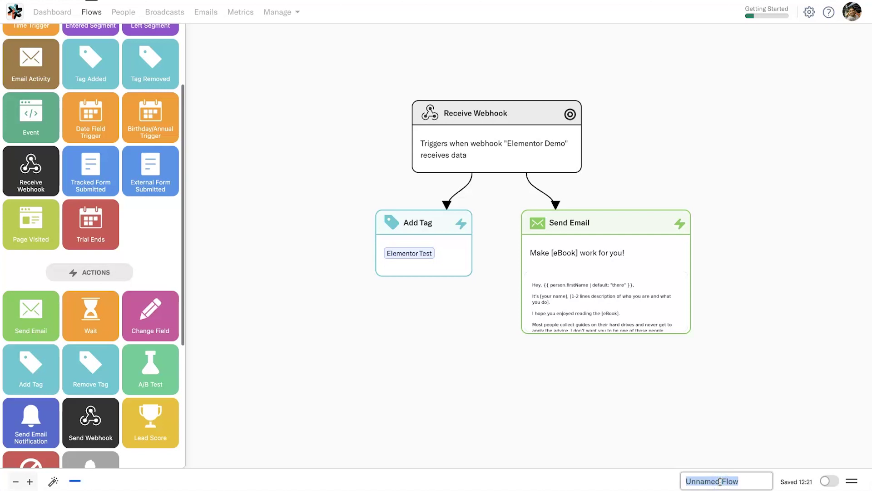
# Name the flow 'Elementor Test' and toggle it active.
pyautogui.write('Elementor Test')
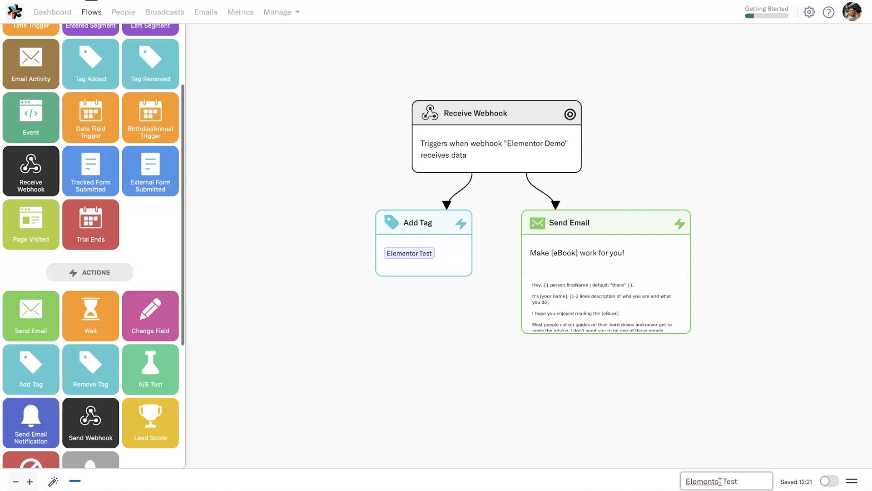
pyautogui.click(826, 480)
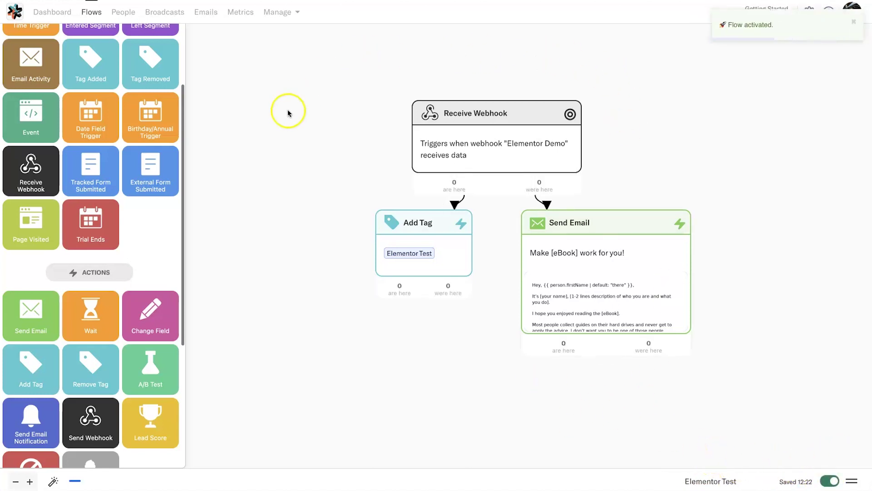
# Move Add Tag lower-left and Send Email lower-right beneath the webhook trigger.
pyautogui.moveTo(436, 245); pyautogui.dragTo(412, 293)
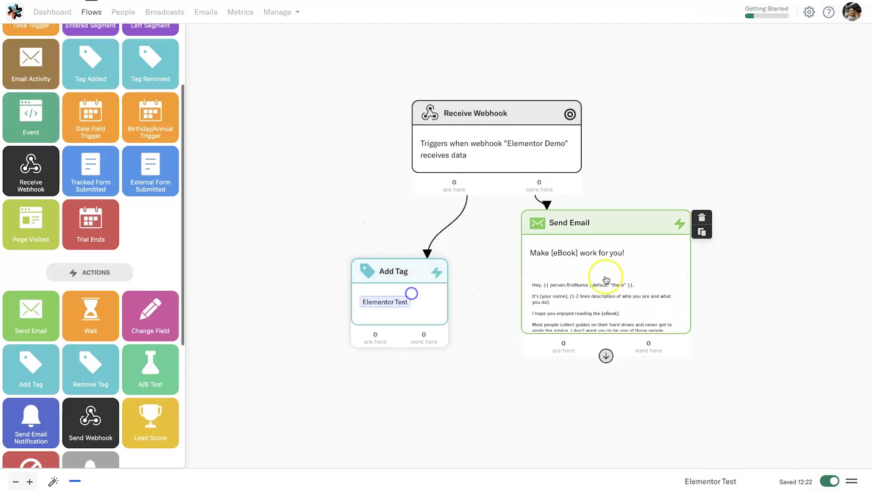
pyautogui.moveTo(606, 279); pyautogui.dragTo(630, 328)
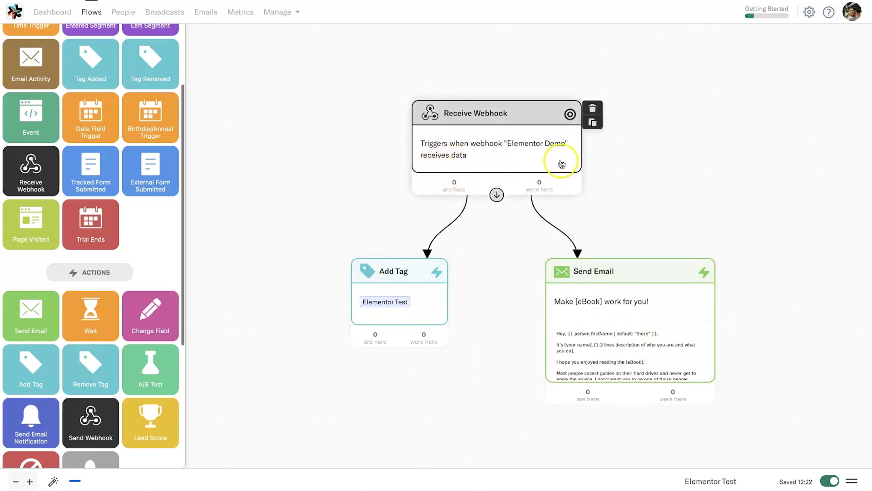
pyautogui.scroll(-3, 759, 248)
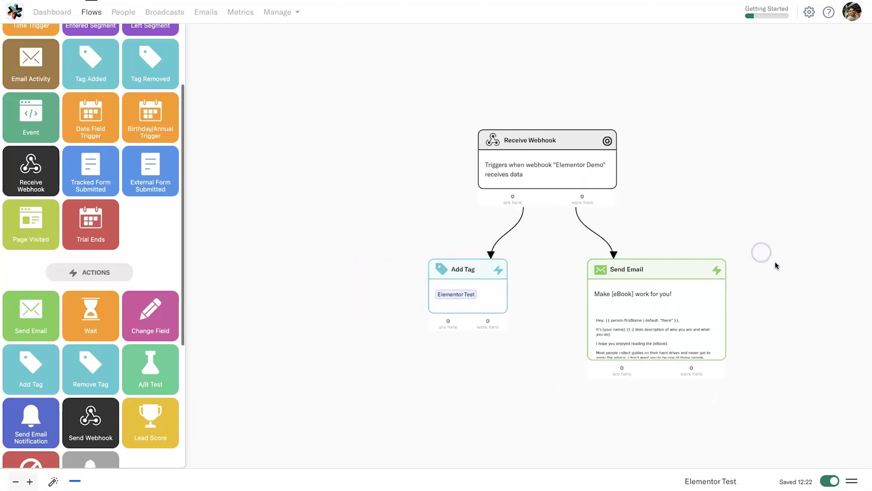
pyautogui.scroll(-3, 759, 249)
pyautogui.scroll(2, 711, 169)
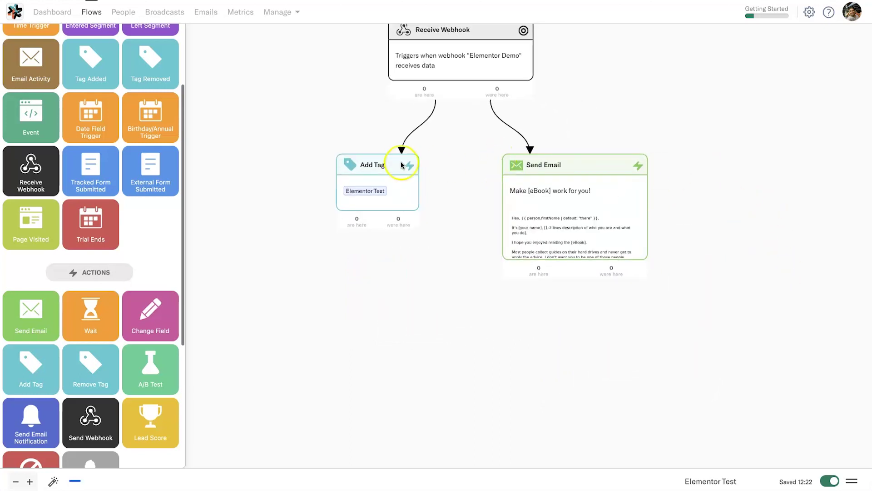
pyautogui.moveTo(110, 306); pyautogui.dragTo(85, 315)
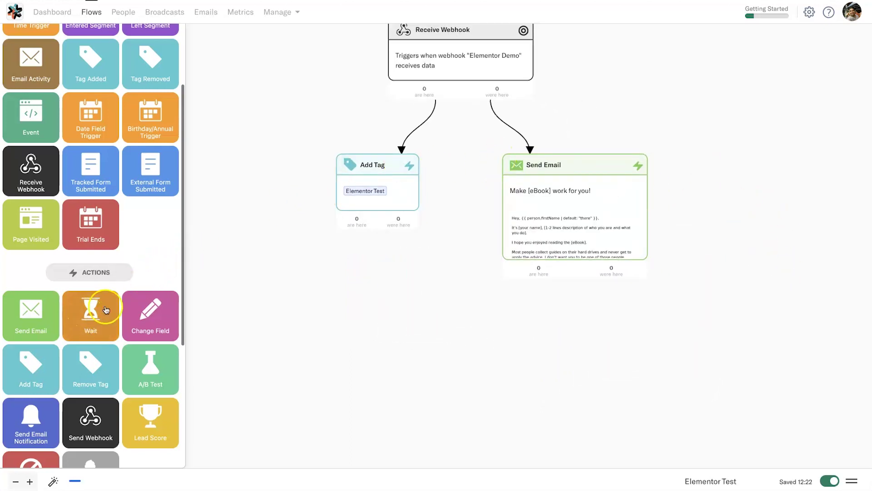
# Place a Wait step below Send Email and set its wait period to 2 days.
pyautogui.moveTo(88, 314); pyautogui.dragTo(576, 335)
pyautogui.click(454, 131)
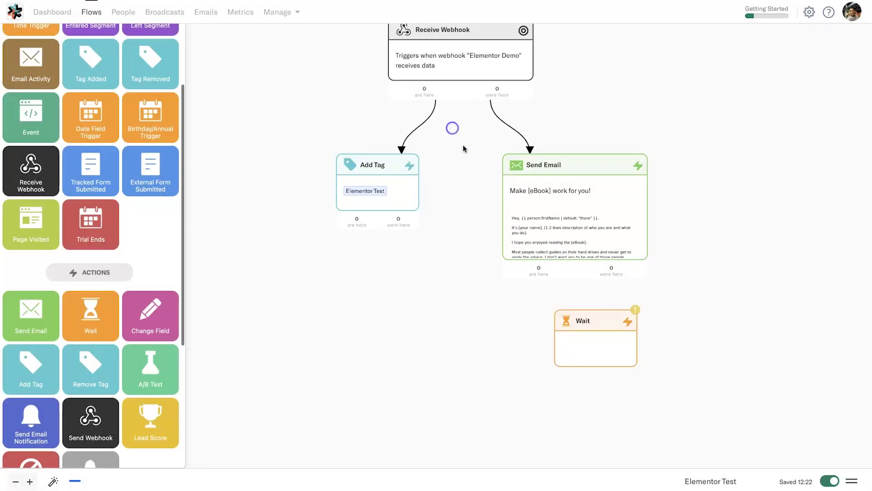
pyautogui.moveTo(585, 278); pyautogui.dragTo(583, 349)
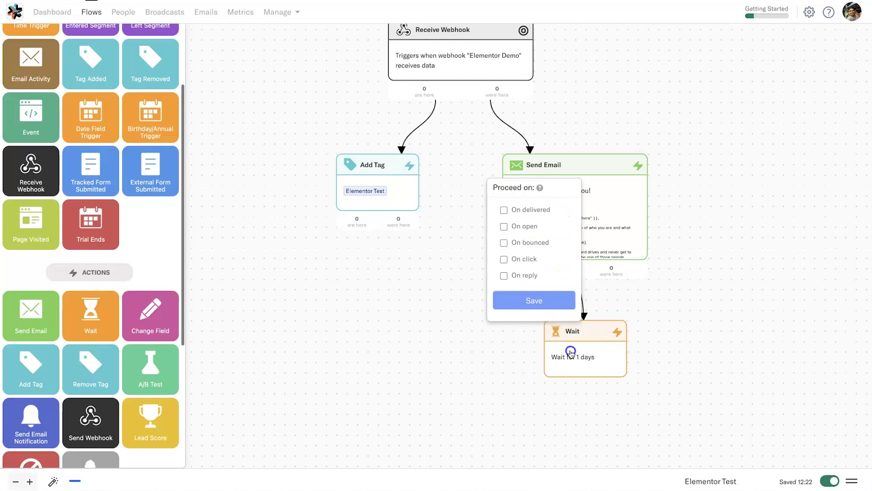
pyautogui.click(580, 227)
pyautogui.click(633, 317)
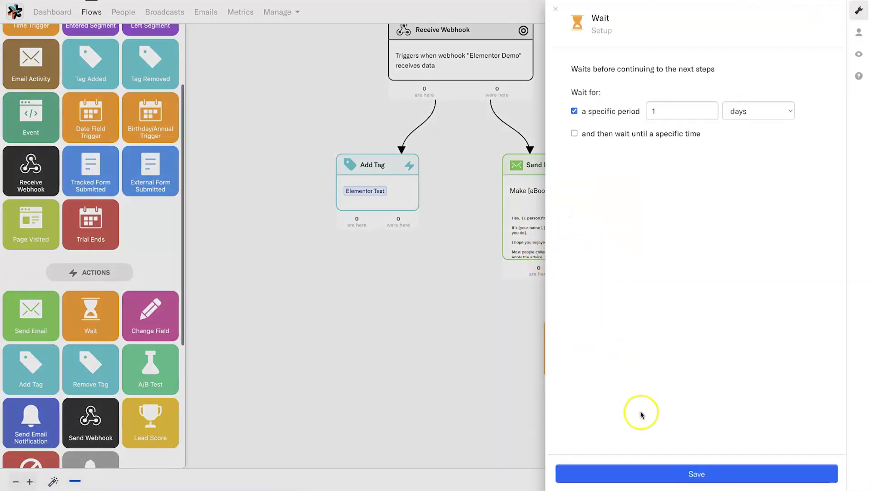
pyautogui.click(658, 118)
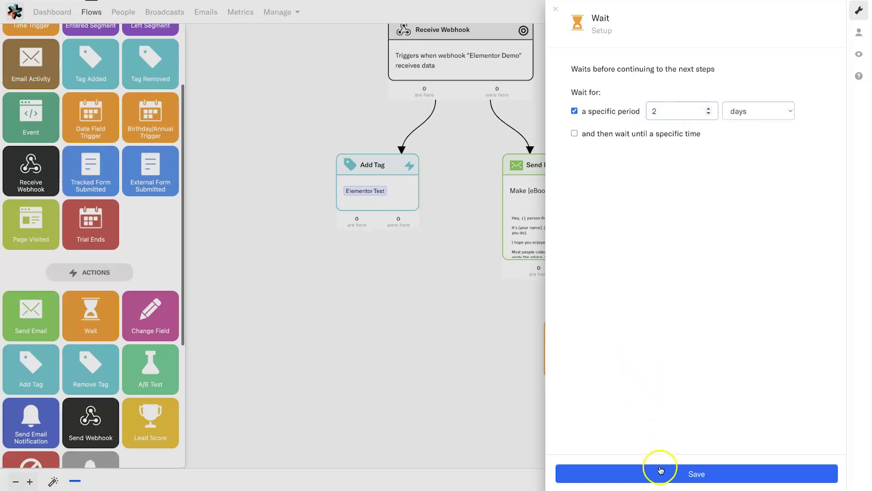
pyautogui.click(664, 473)
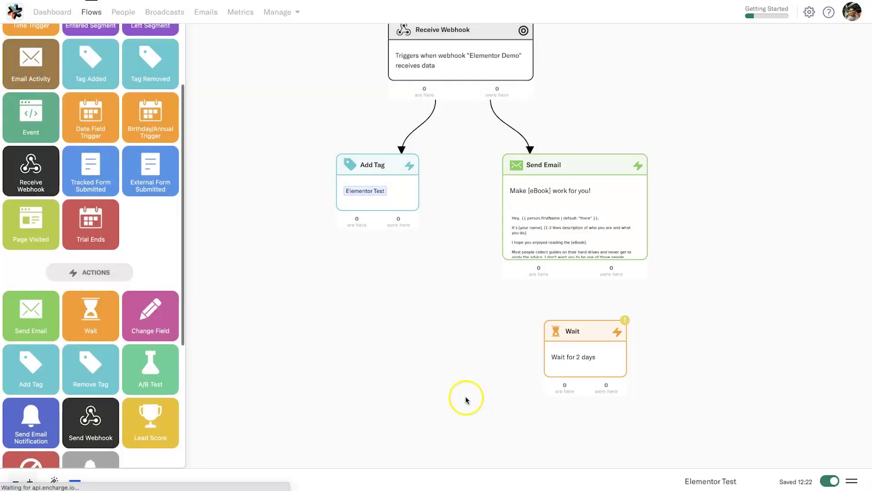
# Link Send Email to the Wait step on delivery and align Wait beneath it.
pyautogui.moveTo(575, 278)
pyautogui.moveTo(575, 278); pyautogui.dragTo(583, 329)
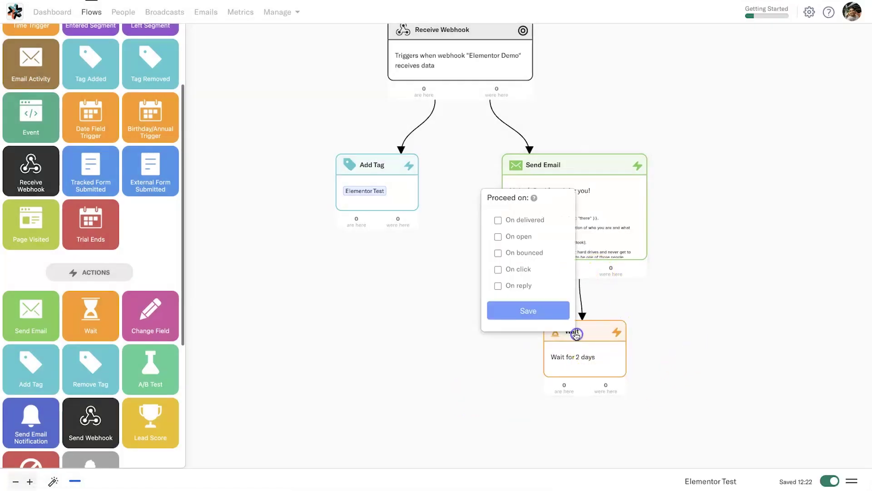
pyautogui.click(500, 219)
pyautogui.click(517, 310)
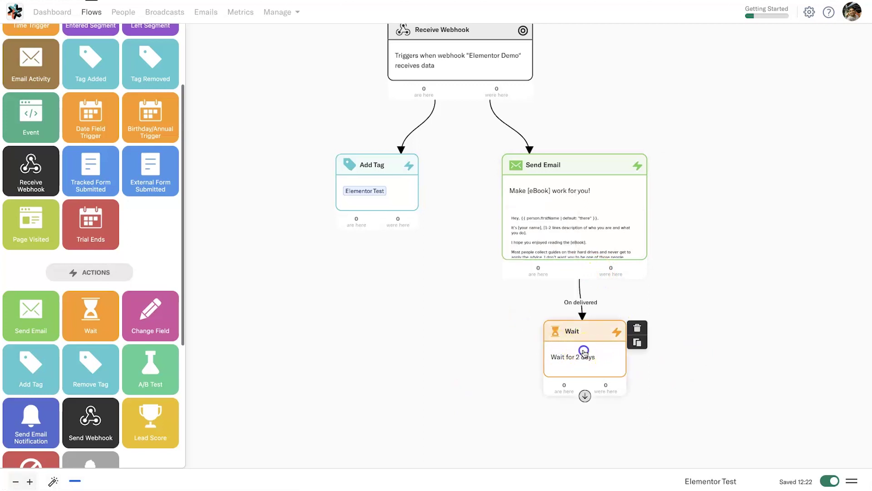
pyautogui.moveTo(586, 354); pyautogui.dragTo(576, 354)
pyautogui.moveTo(556, 395)
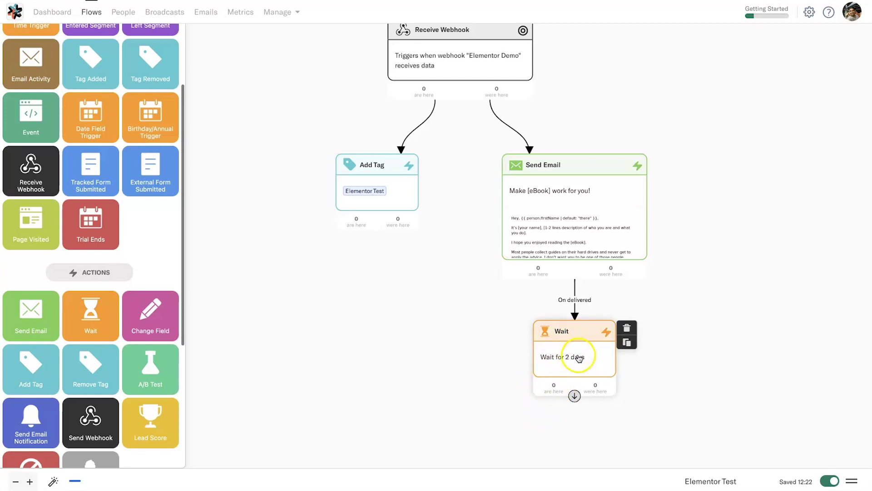
pyautogui.moveTo(577, 486)
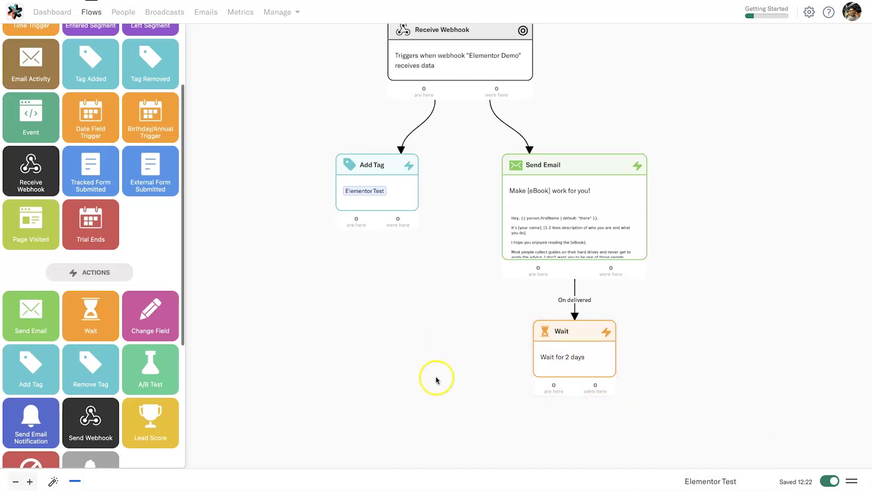
pyautogui.scroll(-2, 436, 380)
# Change the Wait step's period to 200 days and save.
pyautogui.moveTo(440, 376); pyautogui.dragTo(432, 355)
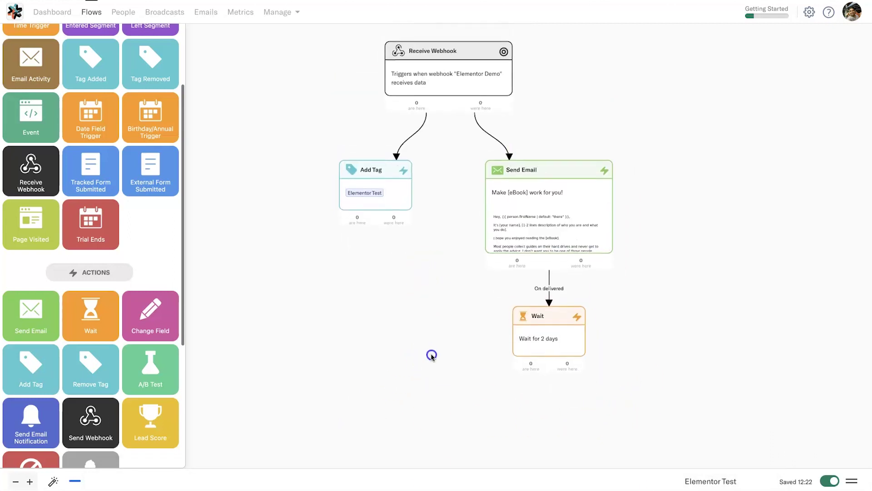
pyautogui.moveTo(433, 51)
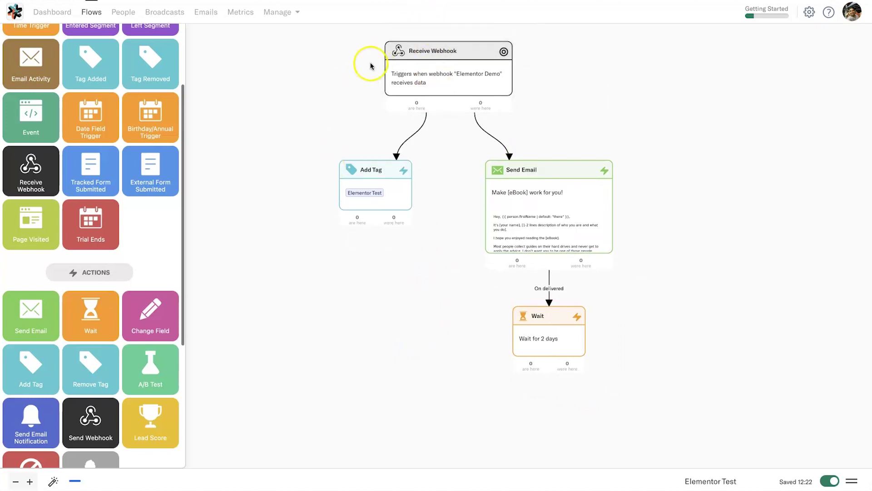
pyautogui.click(547, 347)
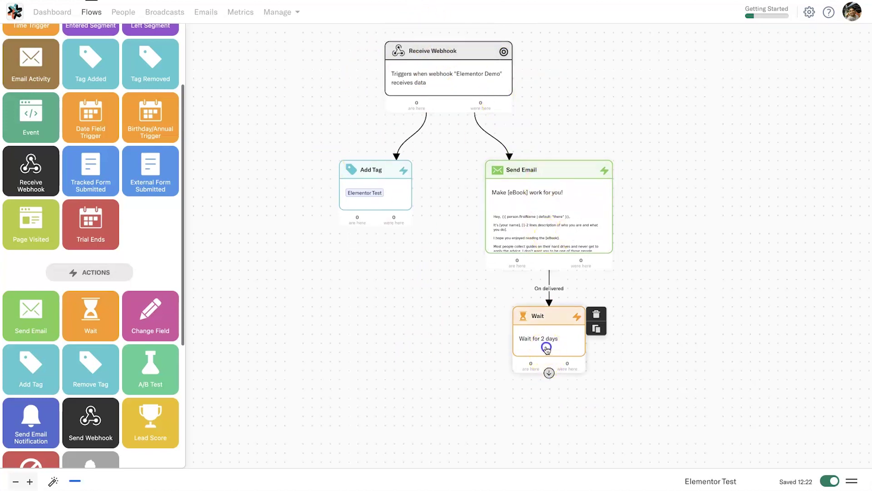
pyautogui.click(658, 107)
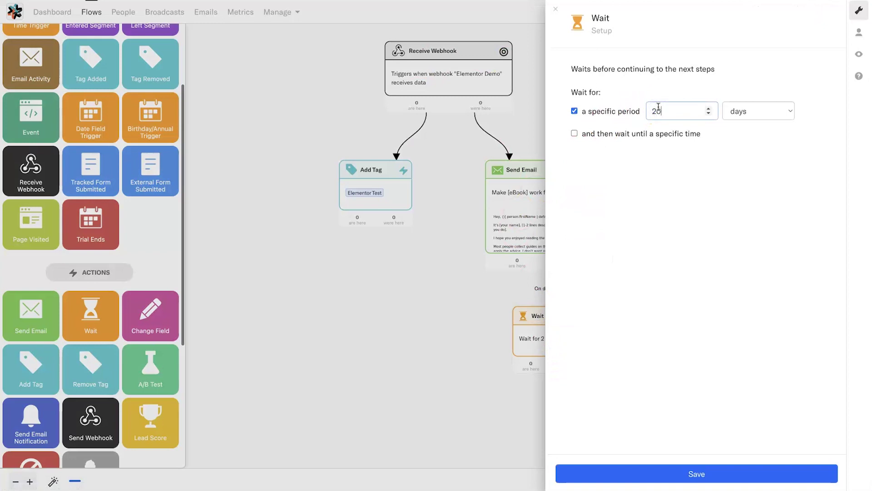
pyautogui.write('00')
pyautogui.click(684, 472)
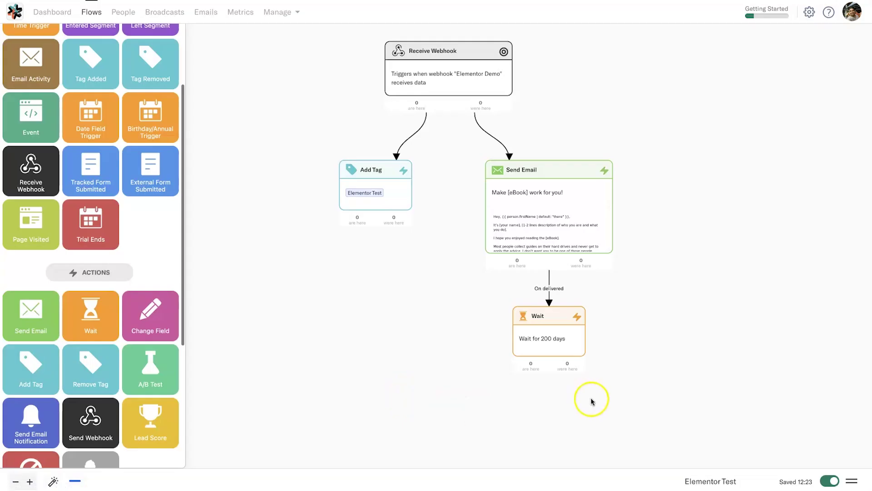
# Add a second Send Email step below the Wait and connect Wait to it.
pyautogui.moveTo(642, 376); pyautogui.dragTo(635, 284)
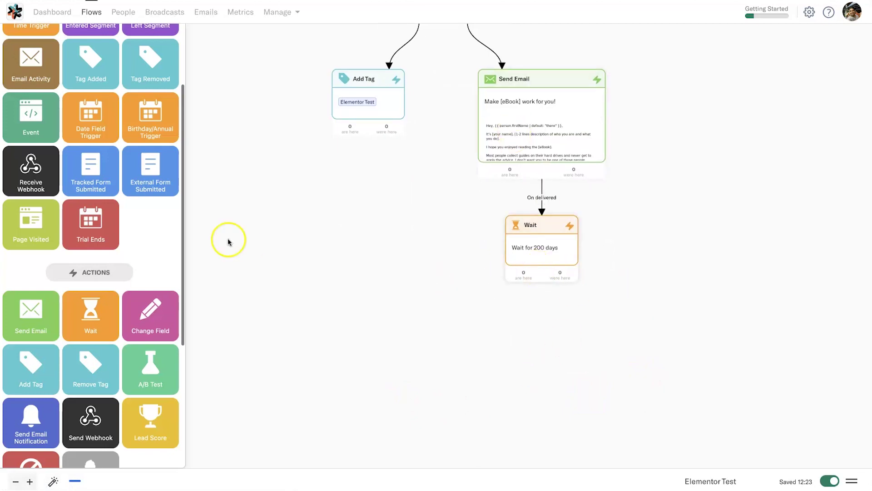
pyautogui.moveTo(89, 312); pyautogui.dragTo(439, 341)
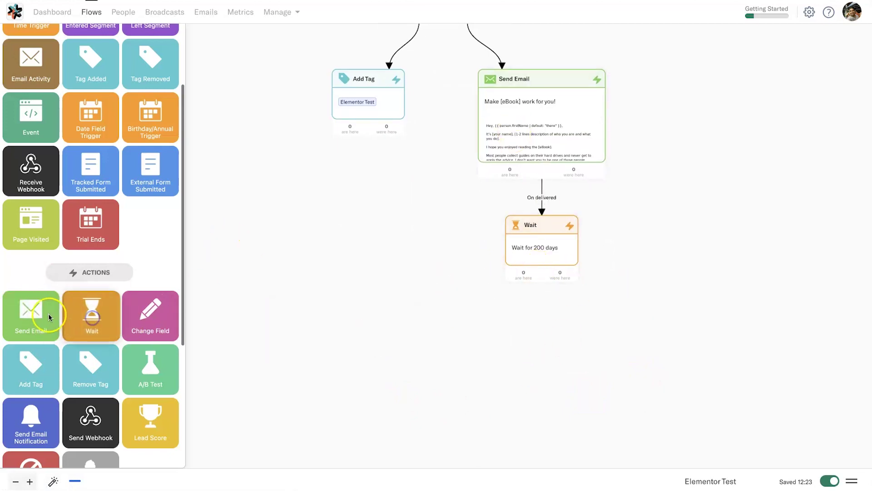
pyautogui.moveTo(31, 316); pyautogui.dragTo(504, 330)
pyautogui.click(410, 273)
pyautogui.click(534, 288)
pyautogui.moveTo(541, 282); pyautogui.dragTo(542, 313)
pyautogui.click(538, 257)
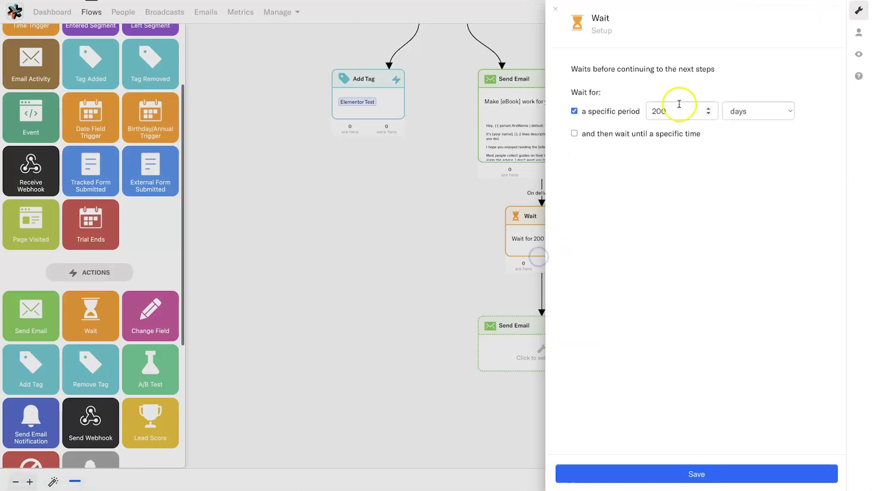
pyautogui.click(674, 470)
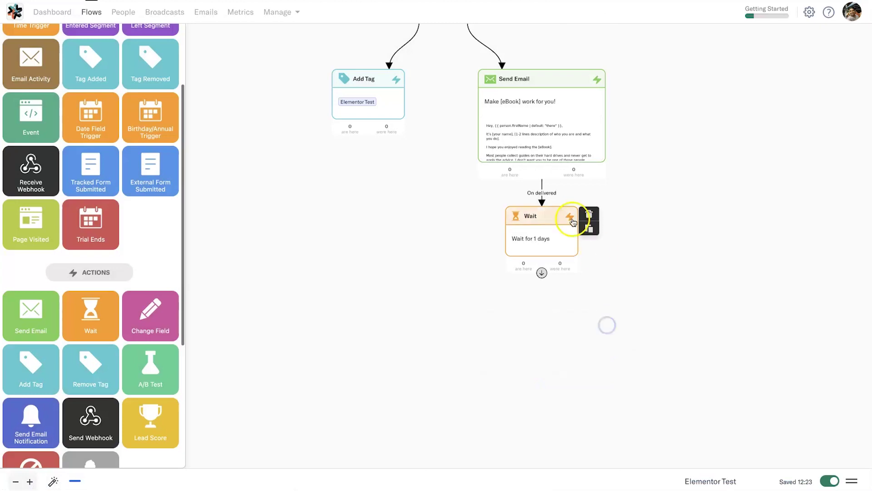
# Restore the Wait period to 200 days and open the Receive Webhook setup showing its URL.
pyautogui.click(545, 236)
pyautogui.click(665, 115)
pyautogui.moveTo(665, 115); pyautogui.dragTo(635, 117)
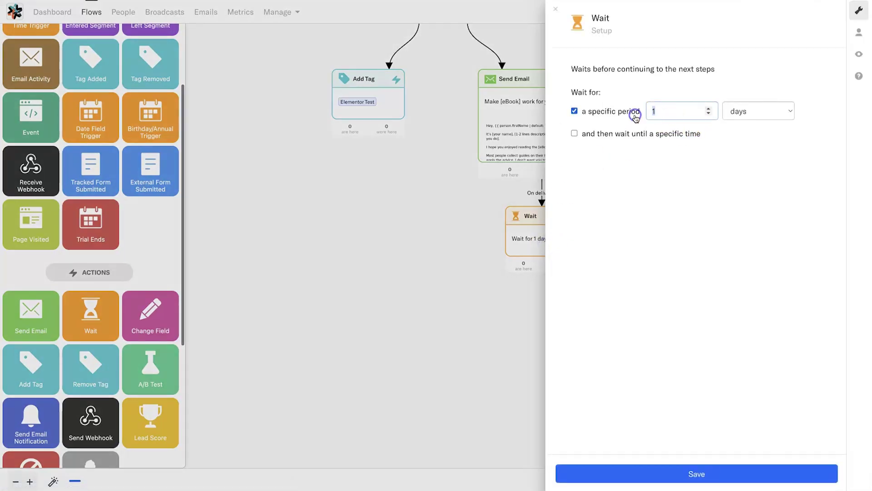
pyautogui.click(697, 473)
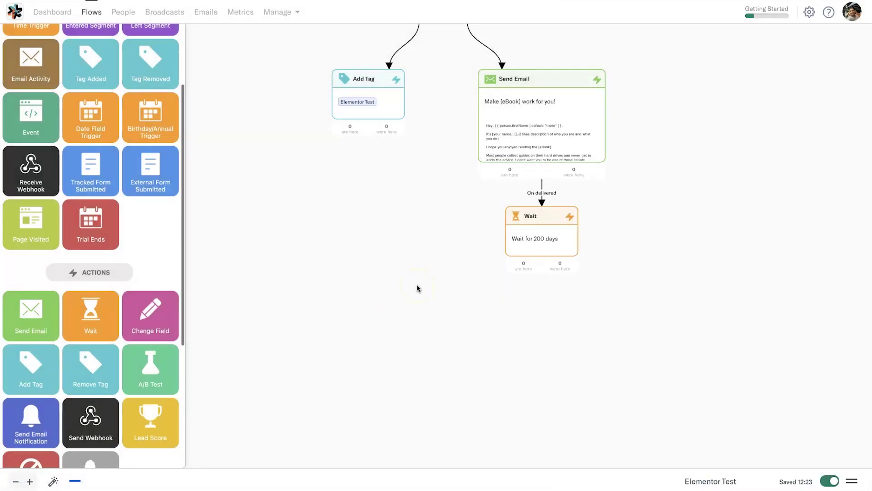
pyautogui.moveTo(597, 251); pyautogui.dragTo(689, 370)
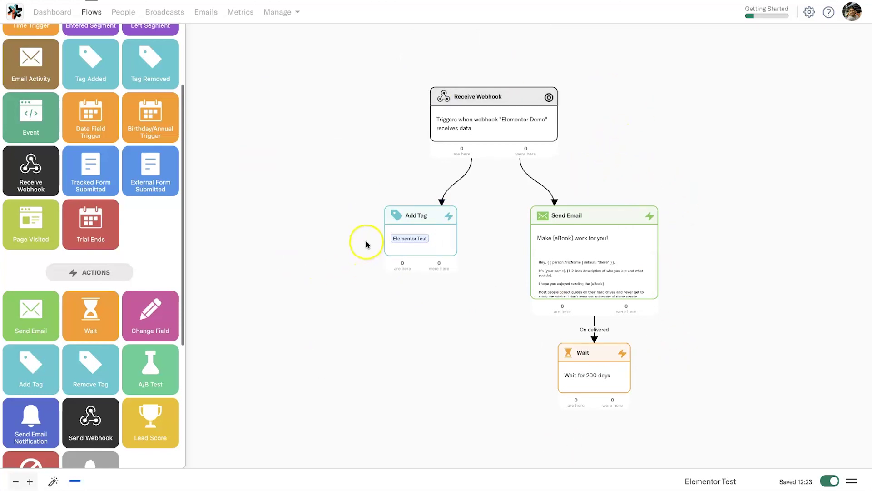
pyautogui.click(460, 111)
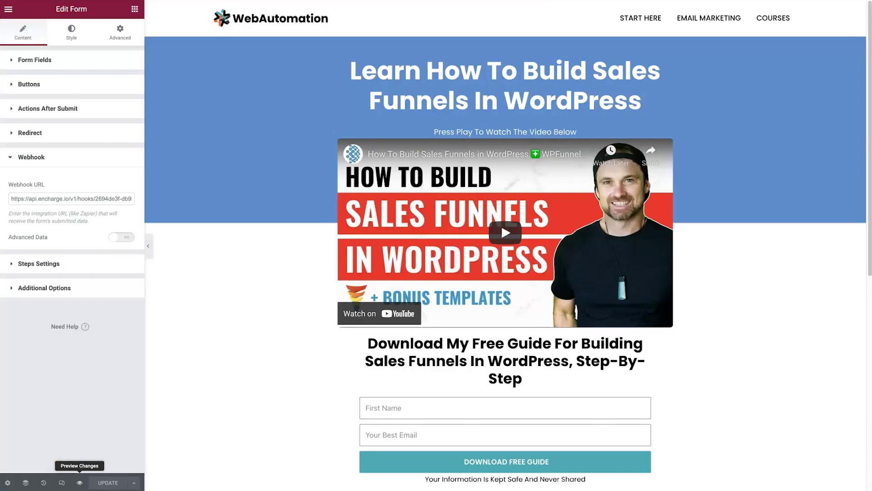
# Open the sign-up form via Edit Form and expand its webhook settings.
pyautogui.rightClick(475, 417)
pyautogui.click(500, 293)
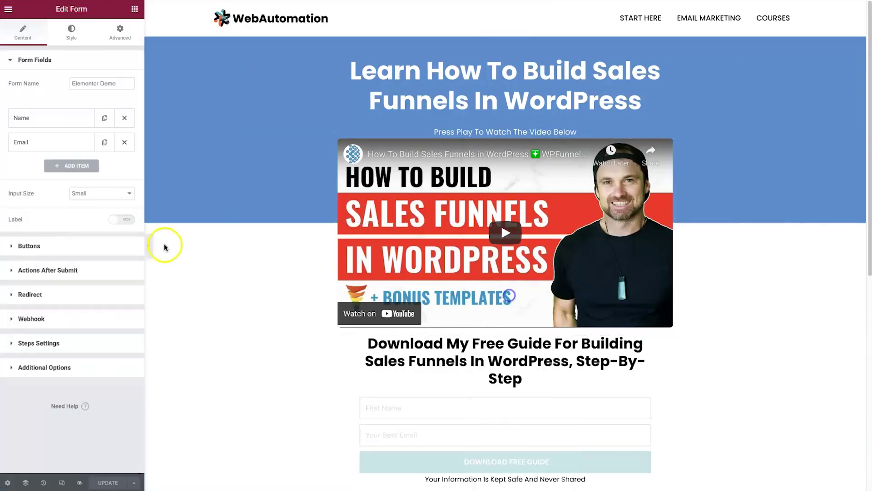
pyautogui.click(50, 313)
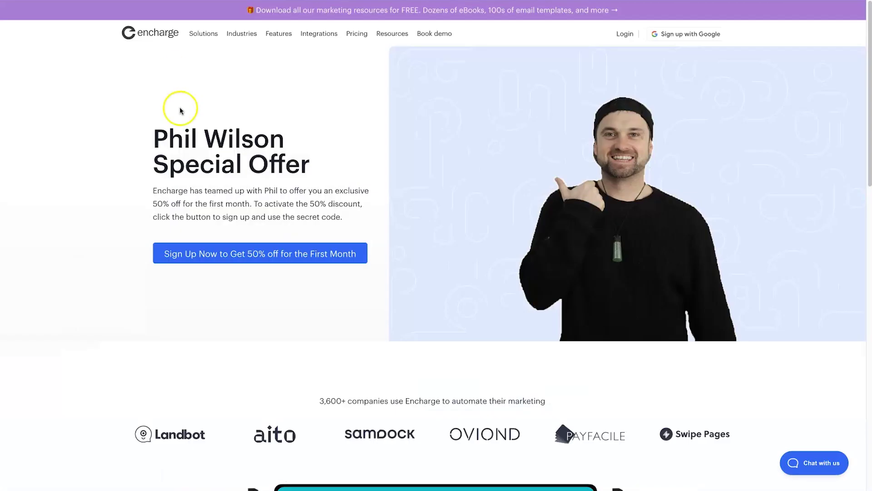
# Highlight and then deselect the special offer heading on the Encharge offer page.
pyautogui.moveTo(152, 132); pyautogui.dragTo(310, 172)
pyautogui.click(315, 168)
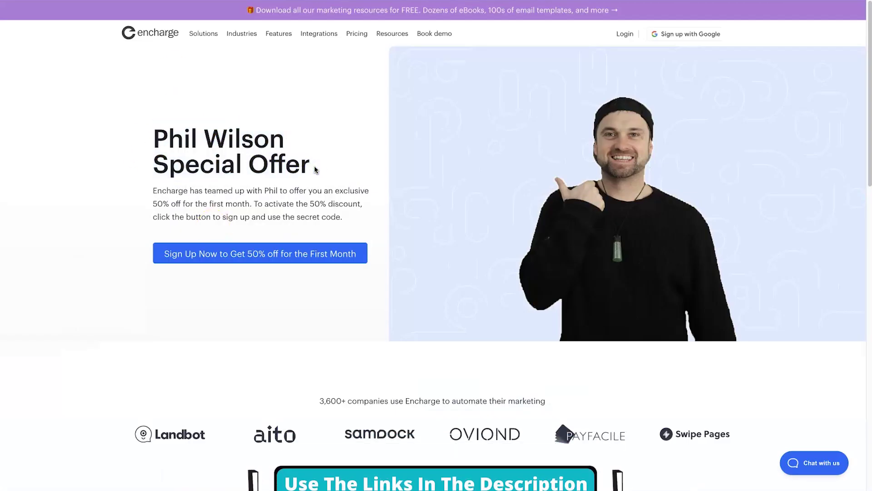
pyautogui.click(304, 137)
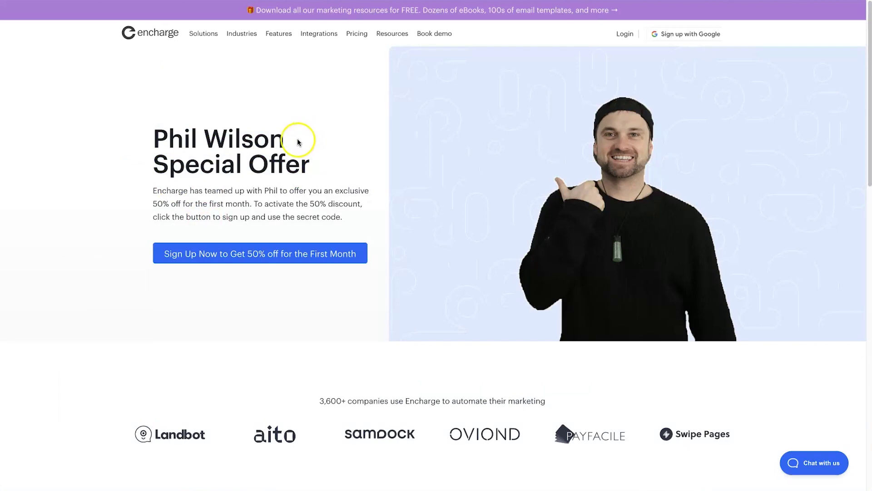